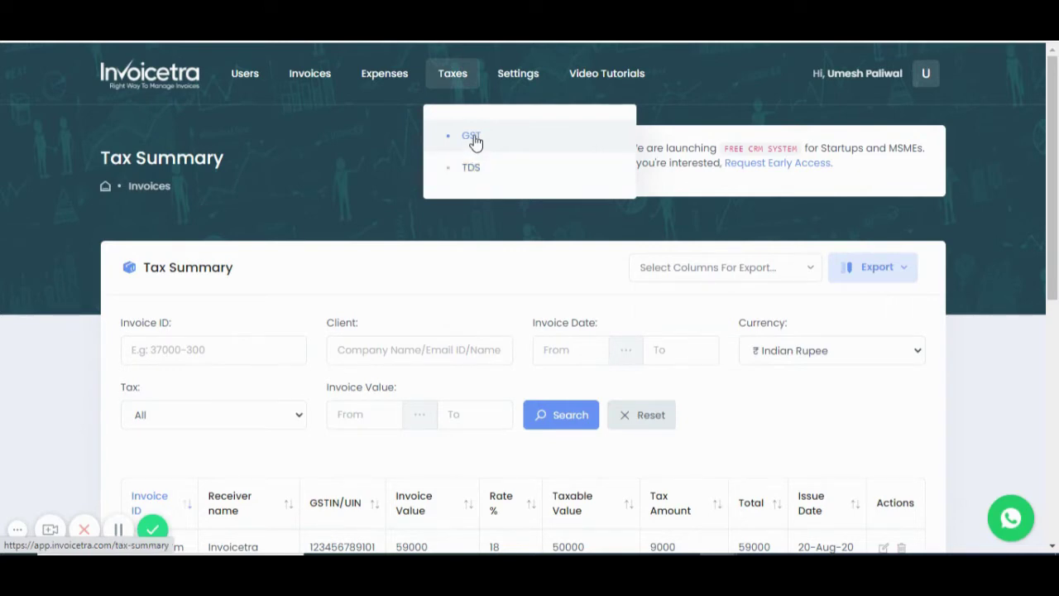
- Open the GST tax summary and look through its table of invoices
{"action": "left_click", "coordinate": [472, 136]}
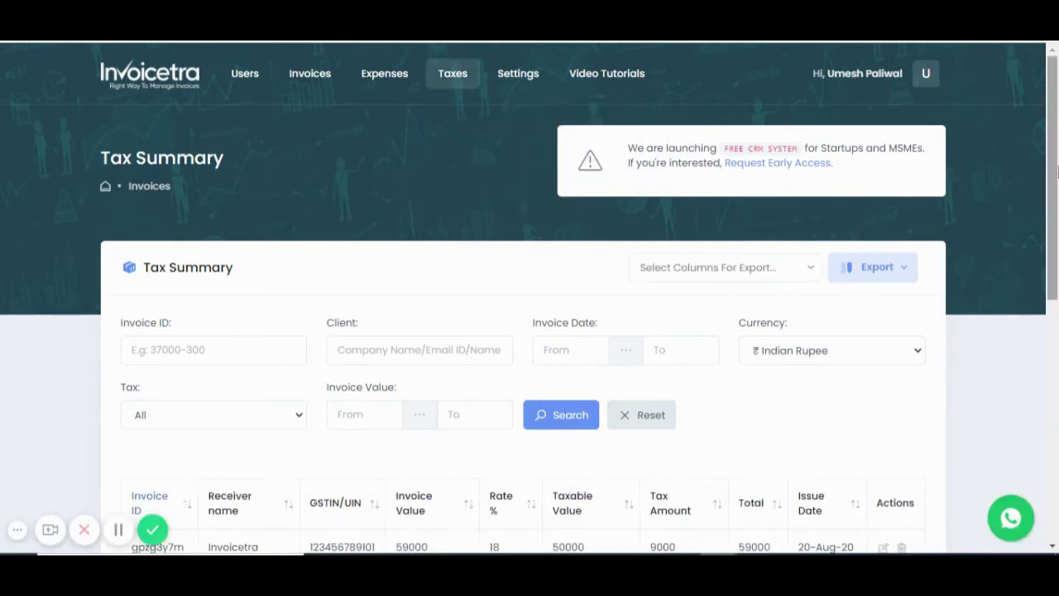
{"action": "left_click_drag", "start_coordinate": [1056, 178], "coordinate": [1056, 319]}
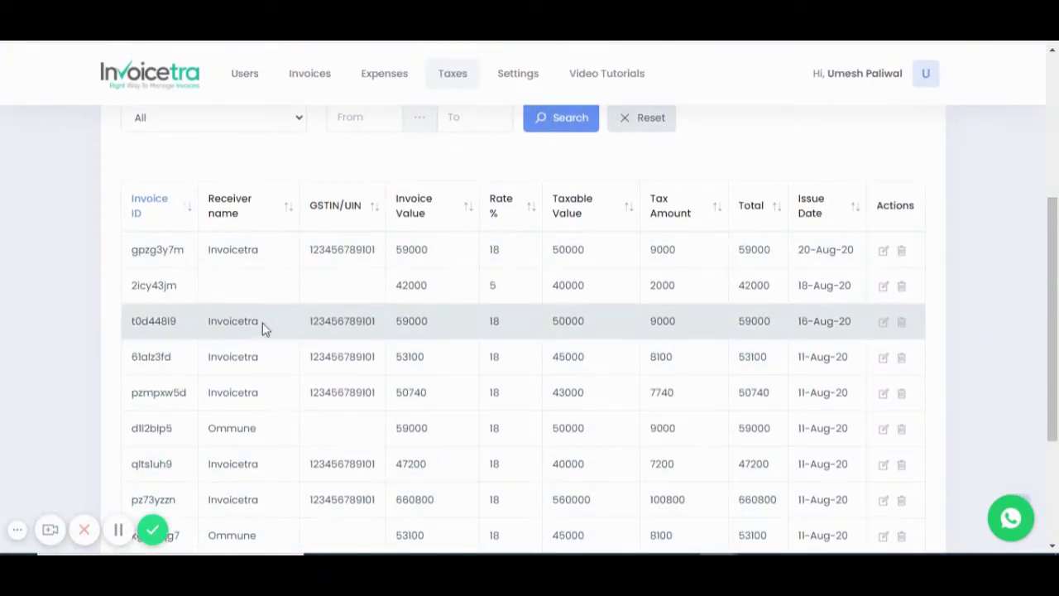
{"action": "scroll", "coordinate": [377, 293], "scroll_direction": "up", "scroll_amount": 3}
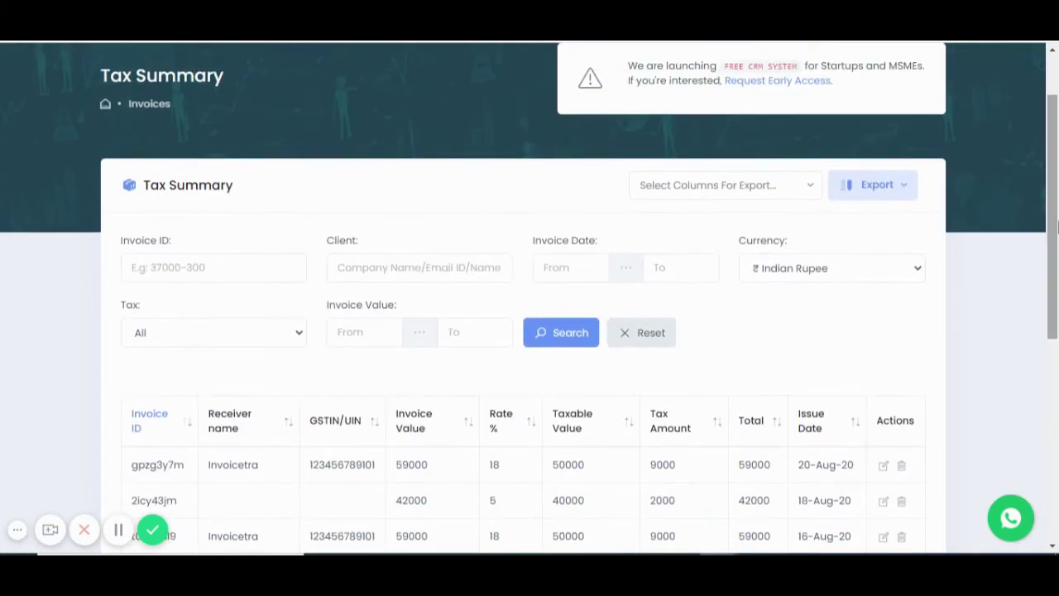
- Examine the tax summary's search filters for invoice ID, client, invoice date range, currency, tax type and invoice value range
{"action": "left_click", "coordinate": [178, 272]}
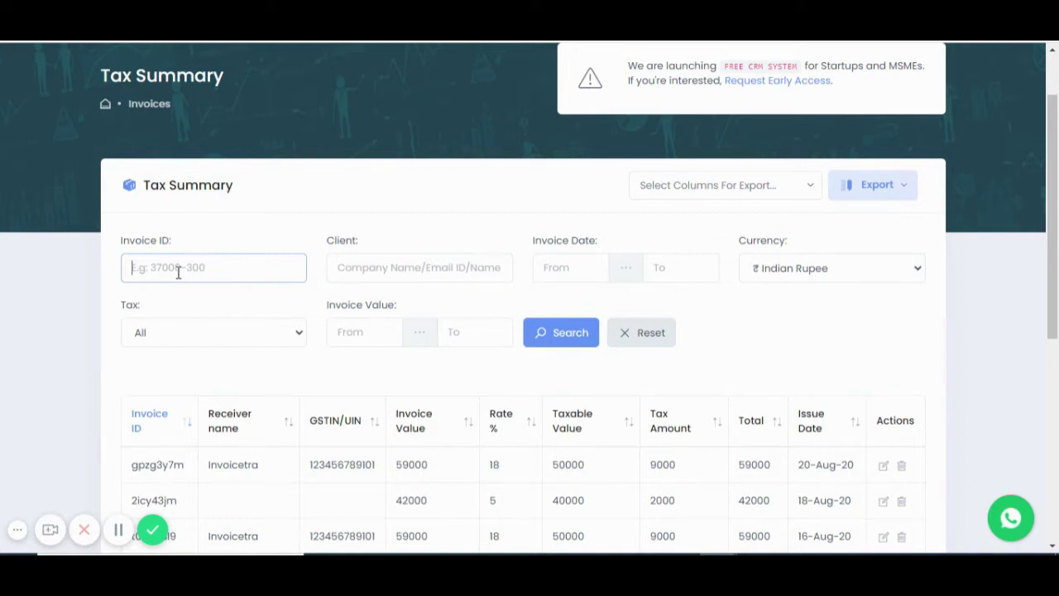
{"action": "left_click", "coordinate": [384, 273]}
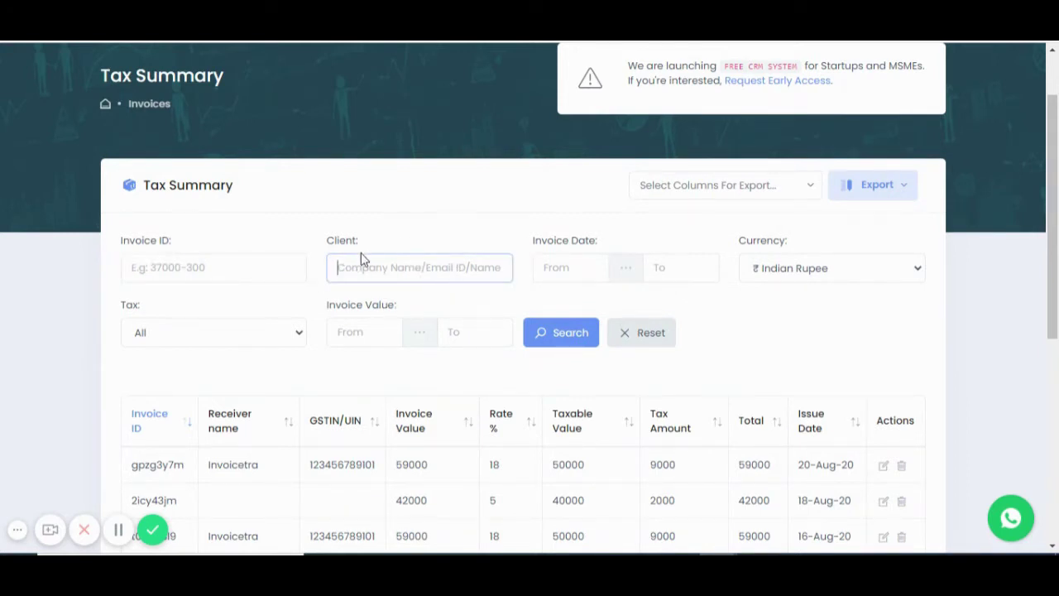
{"action": "left_click", "coordinate": [562, 266]}
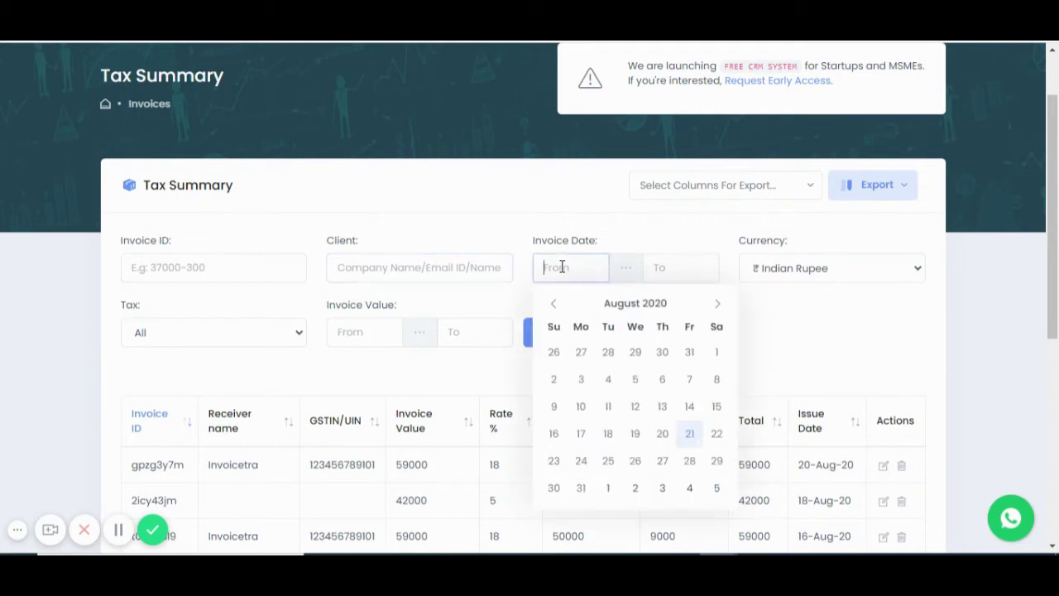
{"action": "left_click", "coordinate": [665, 271]}
{"action": "left_click", "coordinate": [561, 267]}
{"action": "left_click", "coordinate": [668, 268]}
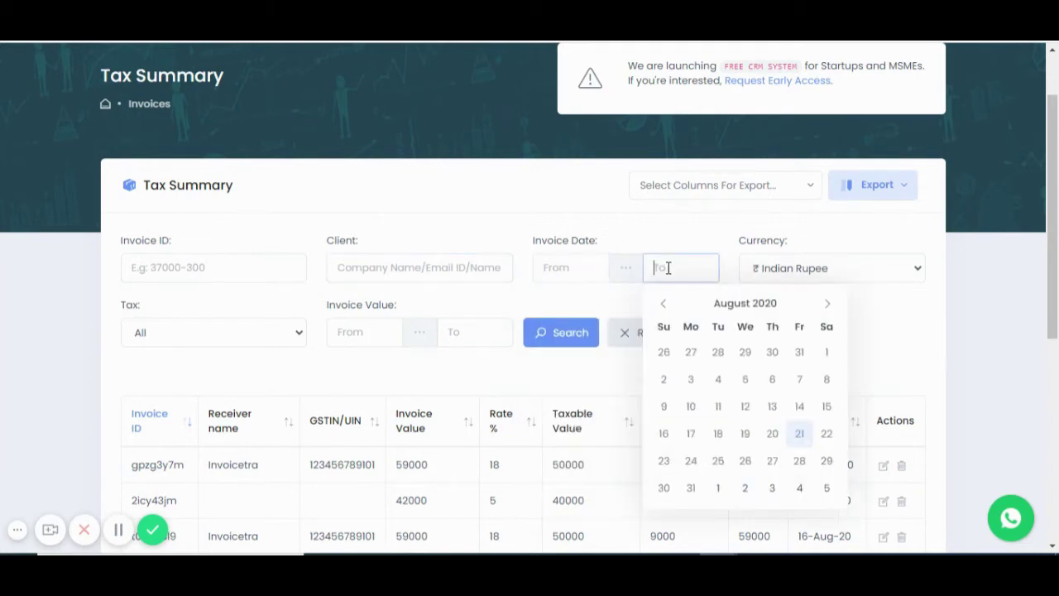
{"action": "left_click", "coordinate": [874, 304]}
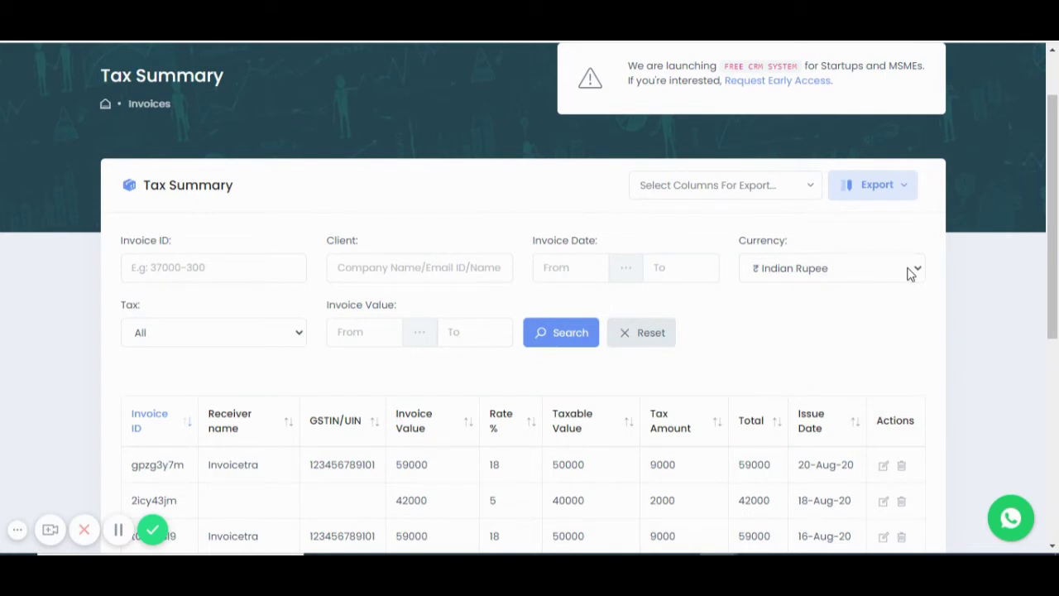
{"action": "left_click", "coordinate": [296, 332]}
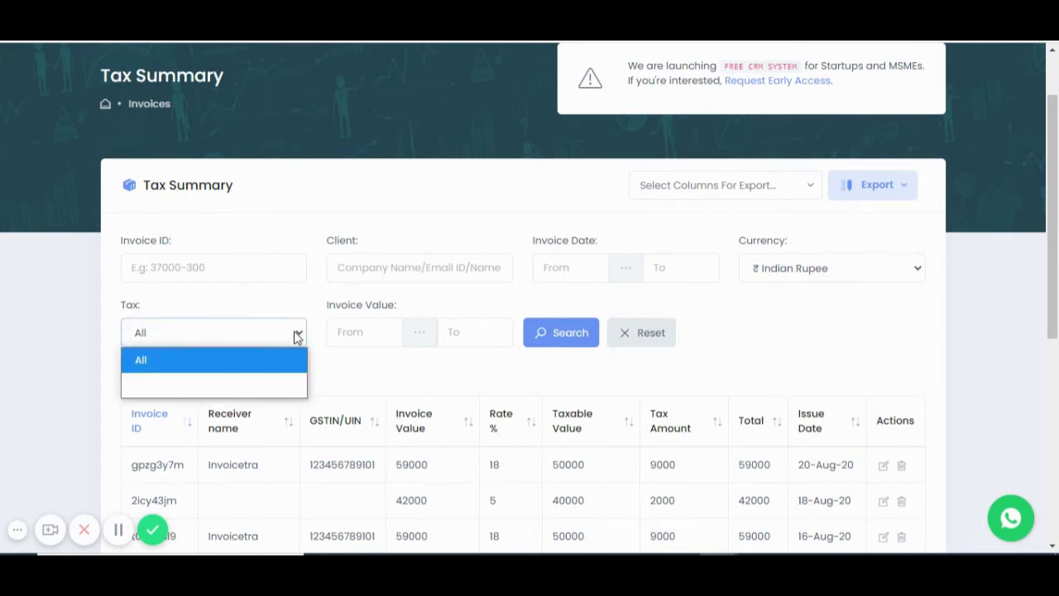
{"action": "left_click", "coordinate": [167, 353]}
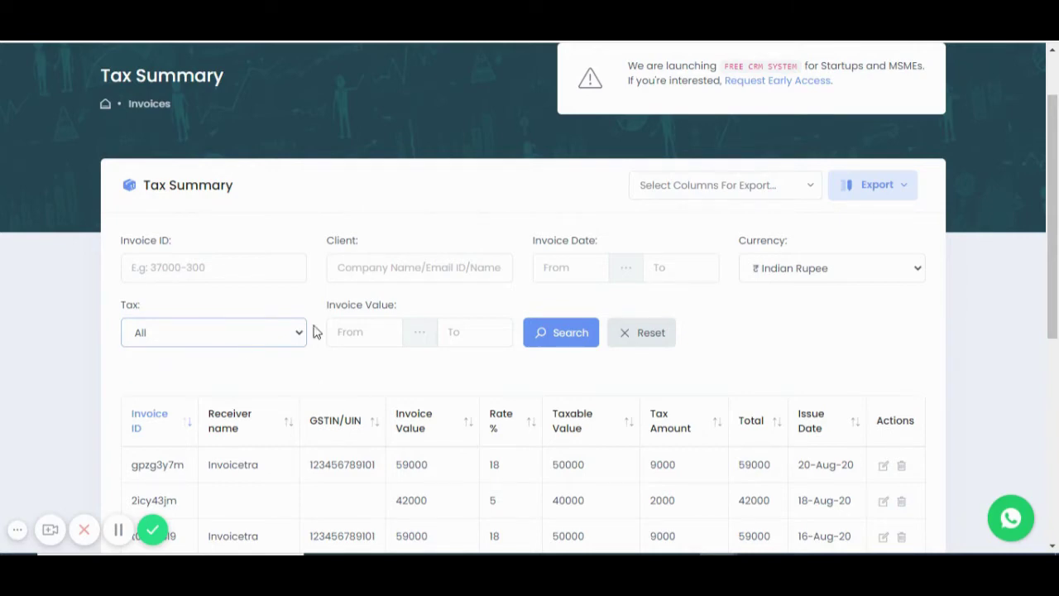
{"action": "left_click", "coordinate": [367, 333]}
{"action": "left_click", "coordinate": [488, 331]}
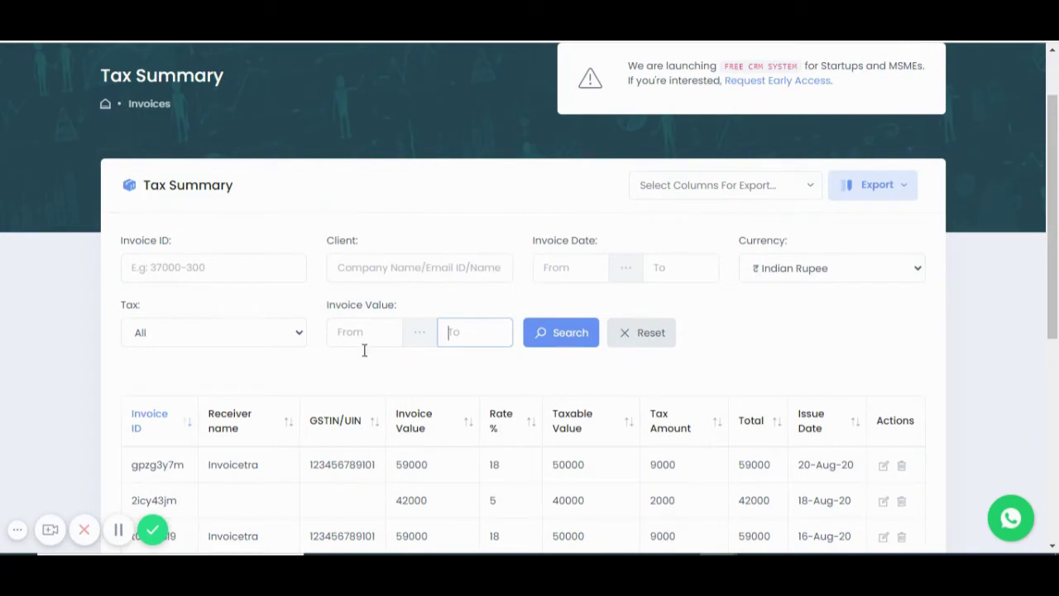
{"action": "left_click", "coordinate": [834, 337]}
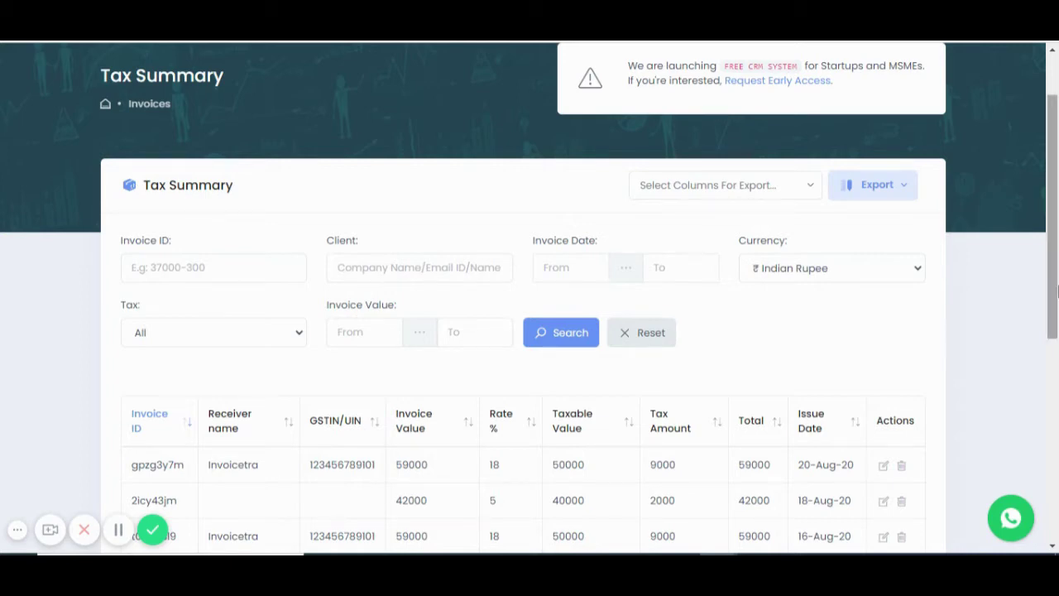
{"action": "left_click_drag", "start_coordinate": [1054, 289], "coordinate": [1057, 234]}
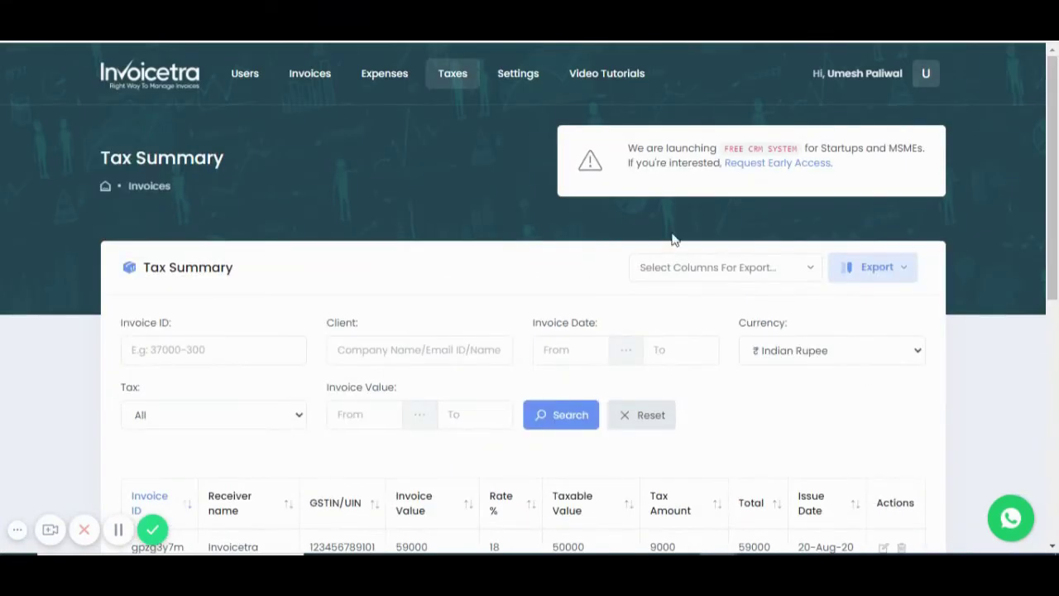
- View the options for creating and listing invoices, and review the invoice rows in the tax summary
{"action": "mouse_move", "coordinate": [310, 73]}
{"action": "mouse_move", "coordinate": [342, 137]}
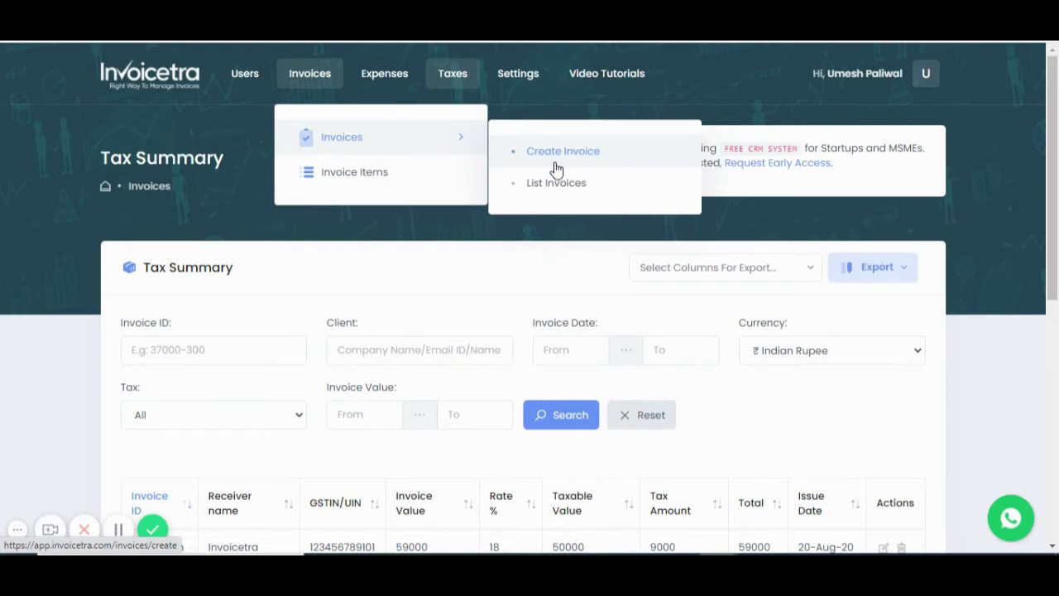
{"action": "left_click_drag", "start_coordinate": [1052, 246], "coordinate": [1053, 350]}
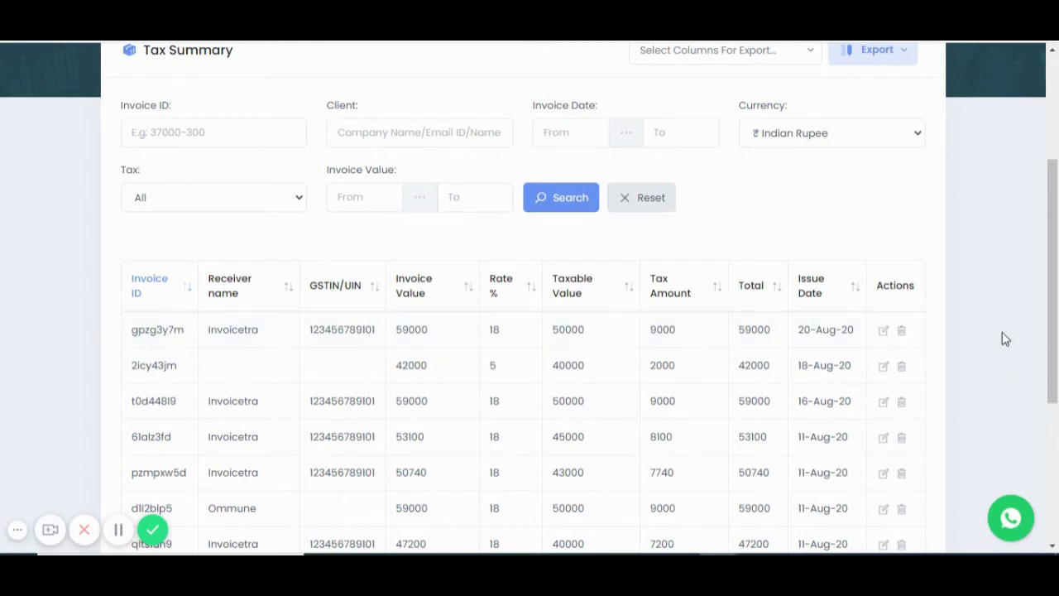
- Export the tax summary as an Excel file
{"action": "left_click_drag", "start_coordinate": [1056, 302], "coordinate": [1056, 219]}
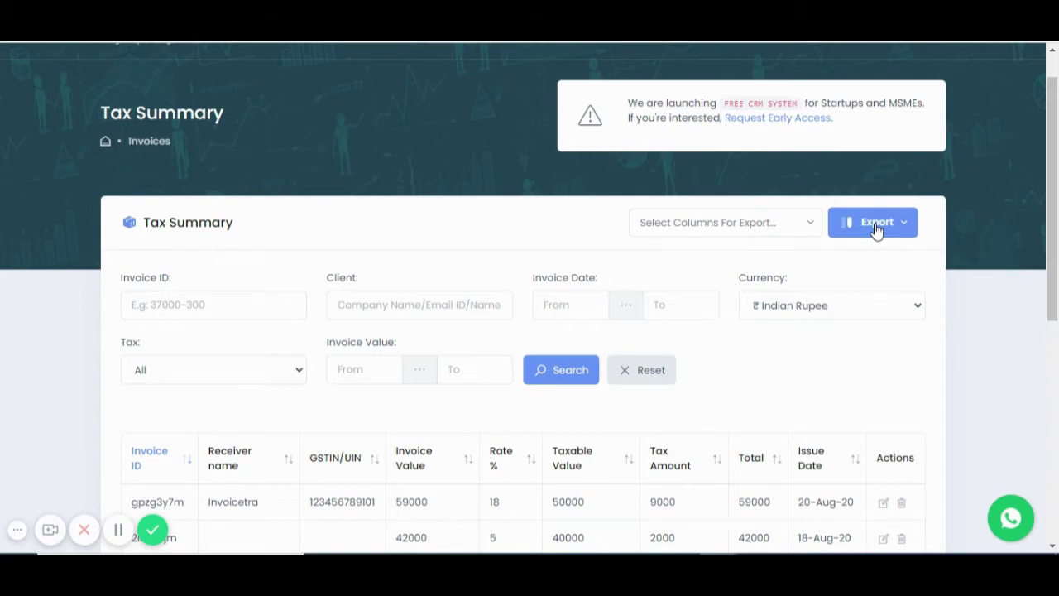
{"action": "left_click_drag", "start_coordinate": [1055, 212], "coordinate": [1057, 240]}
{"action": "left_click", "coordinate": [884, 173]}
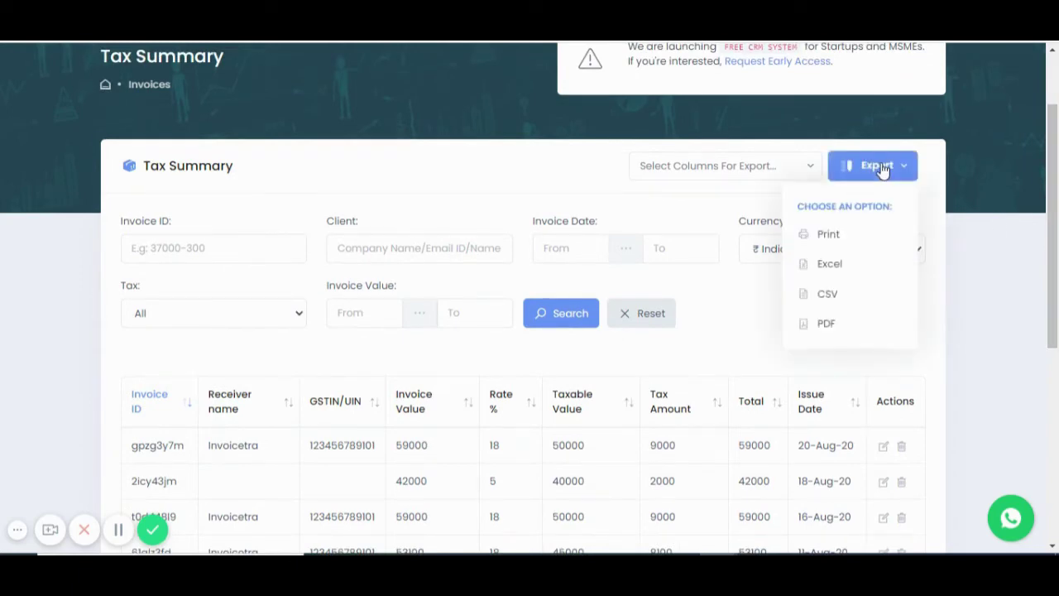
{"action": "left_click", "coordinate": [828, 264]}
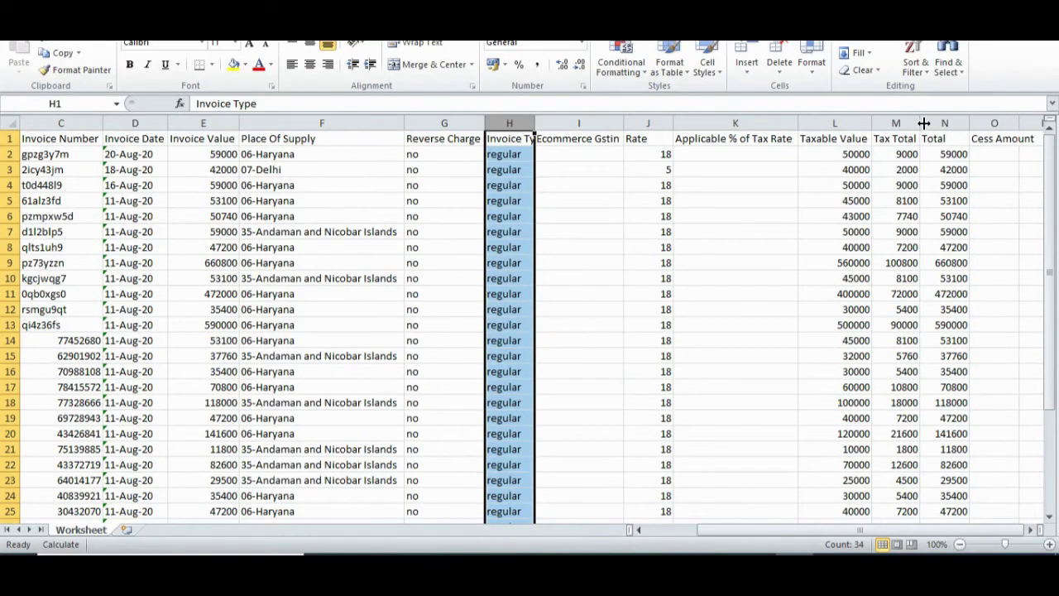
- Review the column headings of the exported worksheet in Excel, from the recipient's GSTIN/UIN through to the cess amount
{"action": "left_click_drag", "start_coordinate": [799, 531], "coordinate": [569, 523]}
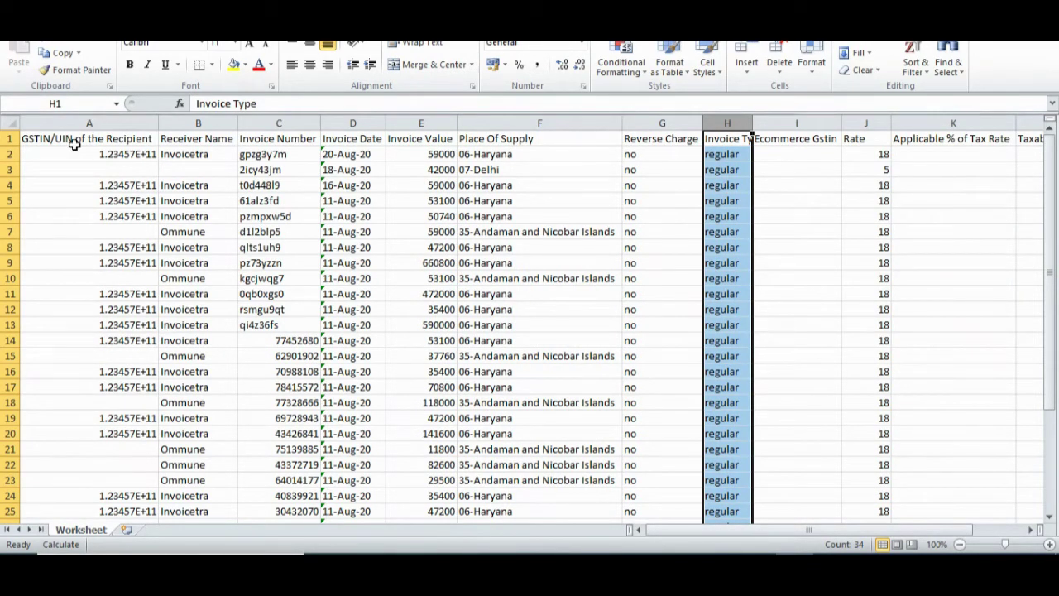
{"action": "left_click", "coordinate": [81, 141]}
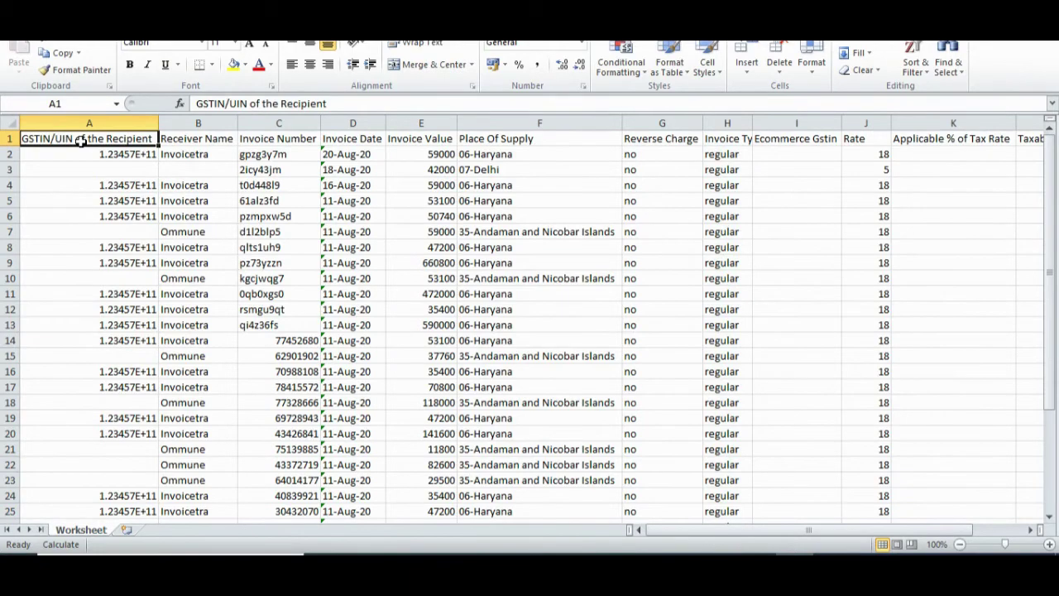
{"action": "left_click", "coordinate": [198, 141]}
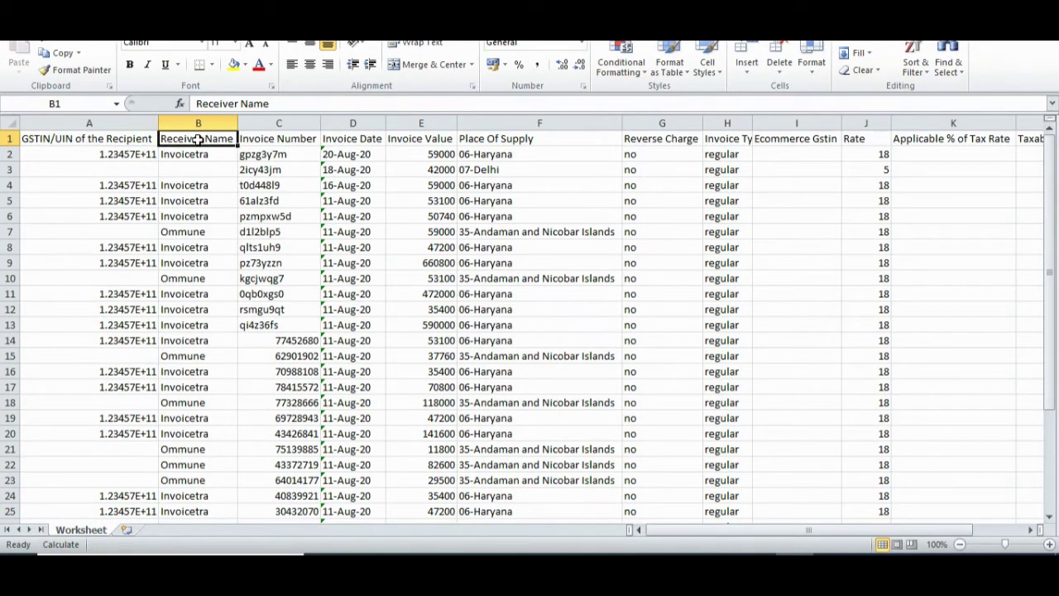
{"action": "left_click", "coordinate": [275, 142]}
{"action": "left_click", "coordinate": [356, 139]}
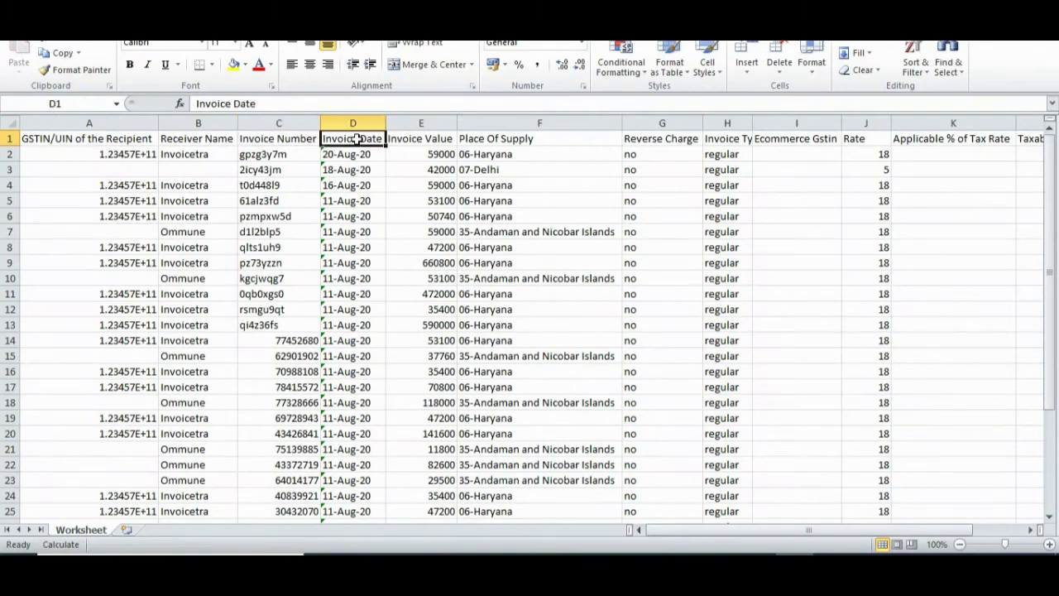
{"action": "left_click", "coordinate": [444, 140]}
{"action": "left_click", "coordinate": [523, 140]}
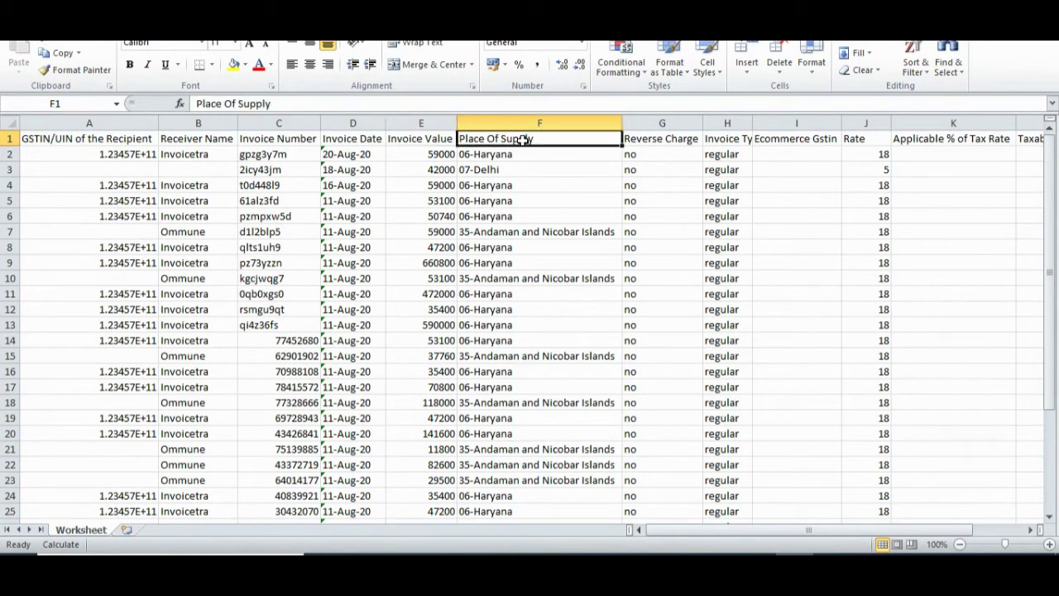
{"action": "left_click", "coordinate": [654, 139]}
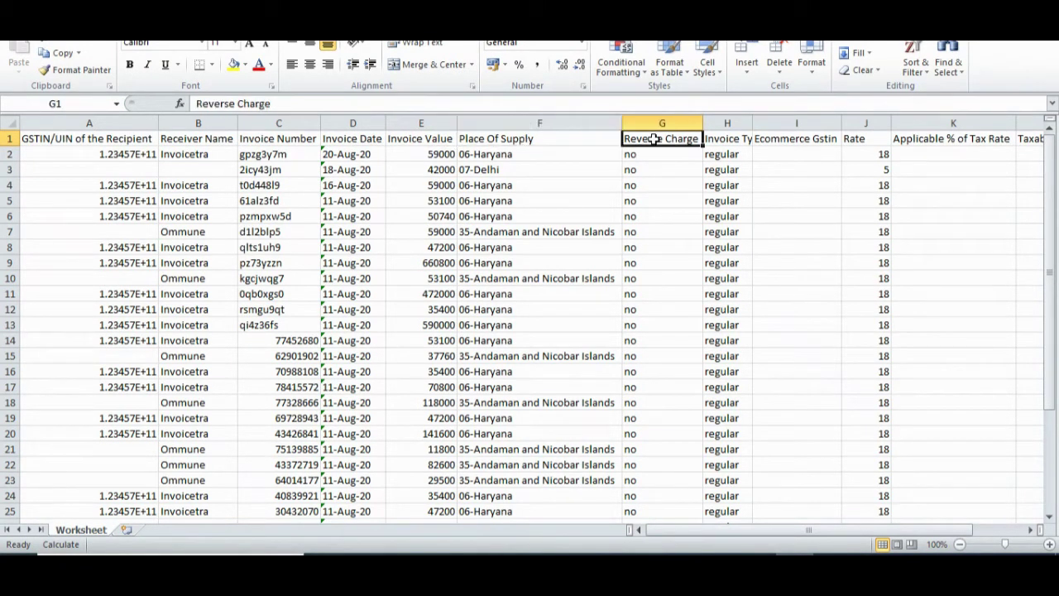
{"action": "left_click", "coordinate": [718, 139]}
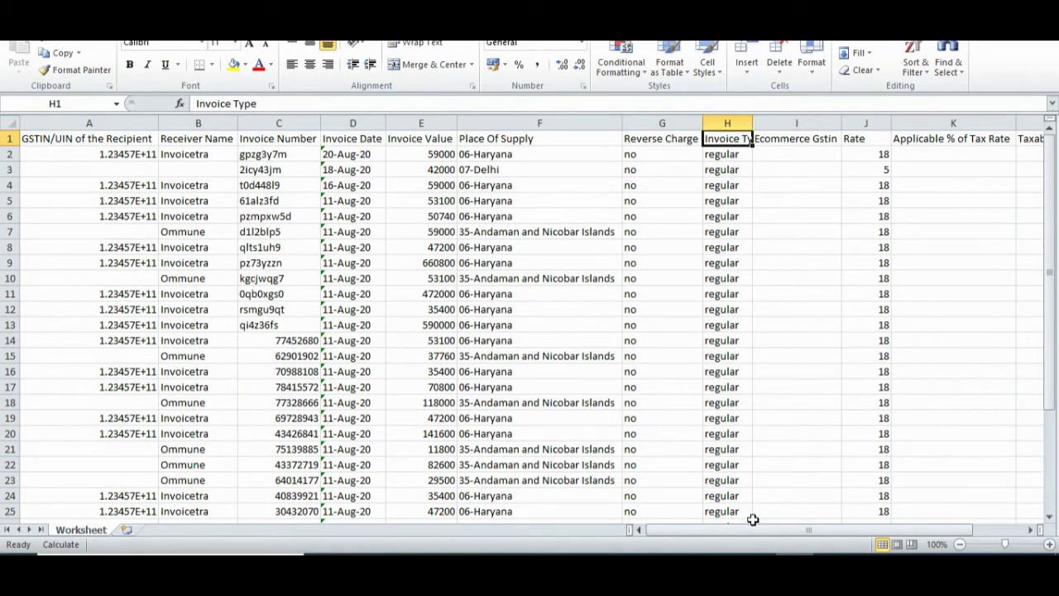
{"action": "left_click_drag", "start_coordinate": [752, 525], "coordinate": [827, 530]}
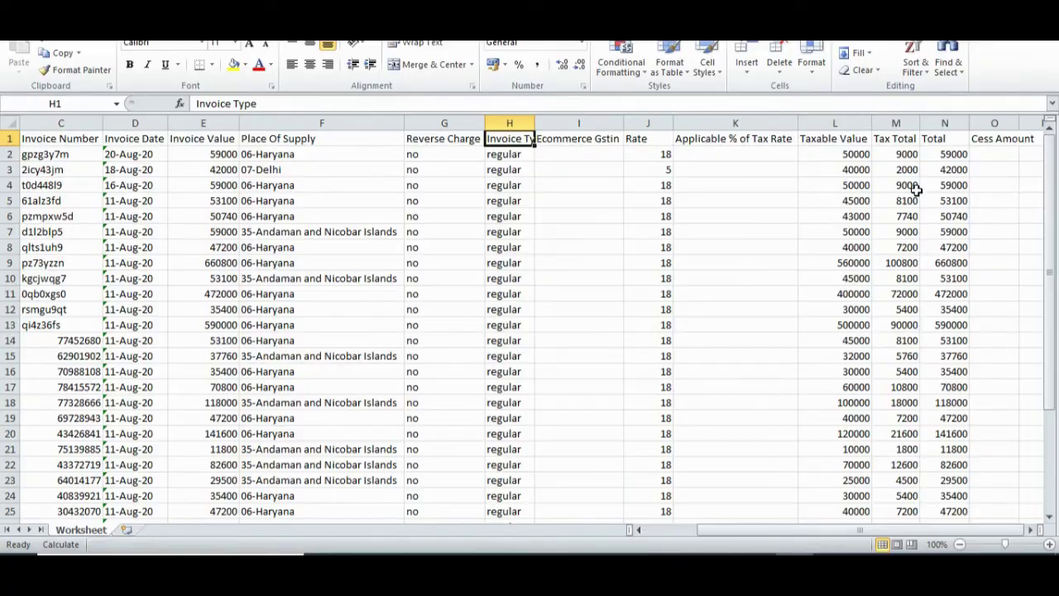
- Switch back to Invoicetra's tax summary and view the calendar for the starting invoice date filter
{"action": "key", "text": "alt+Tab"}
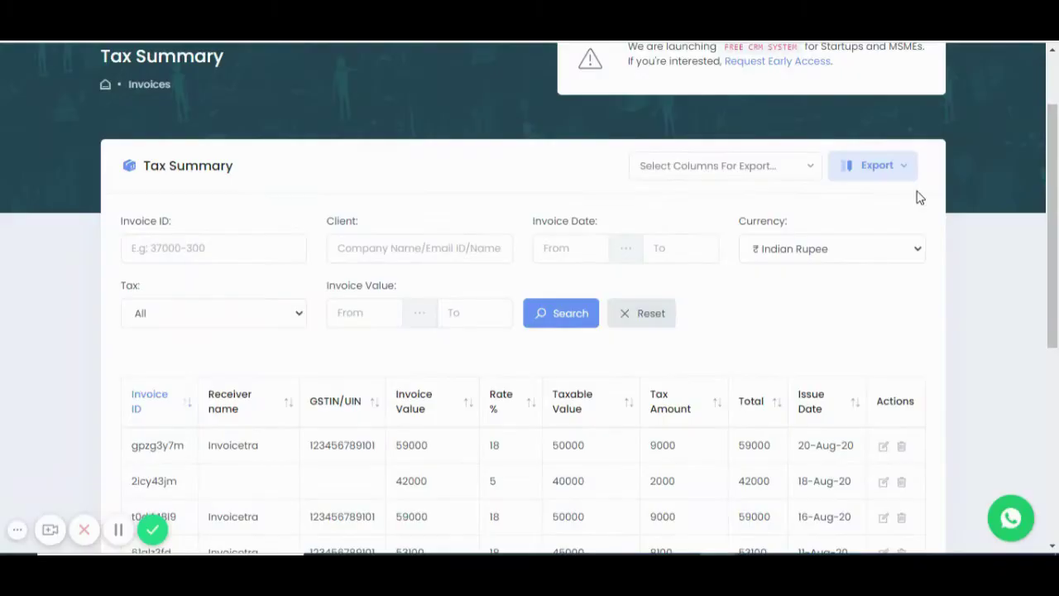
{"action": "left_click", "coordinate": [575, 255]}
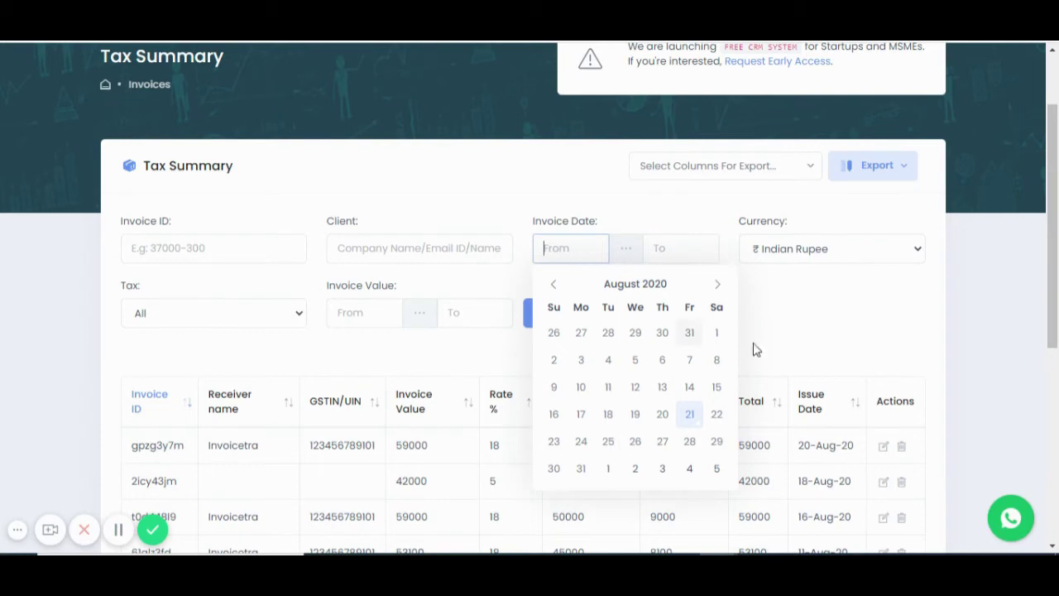
{"action": "left_click", "coordinate": [877, 319]}
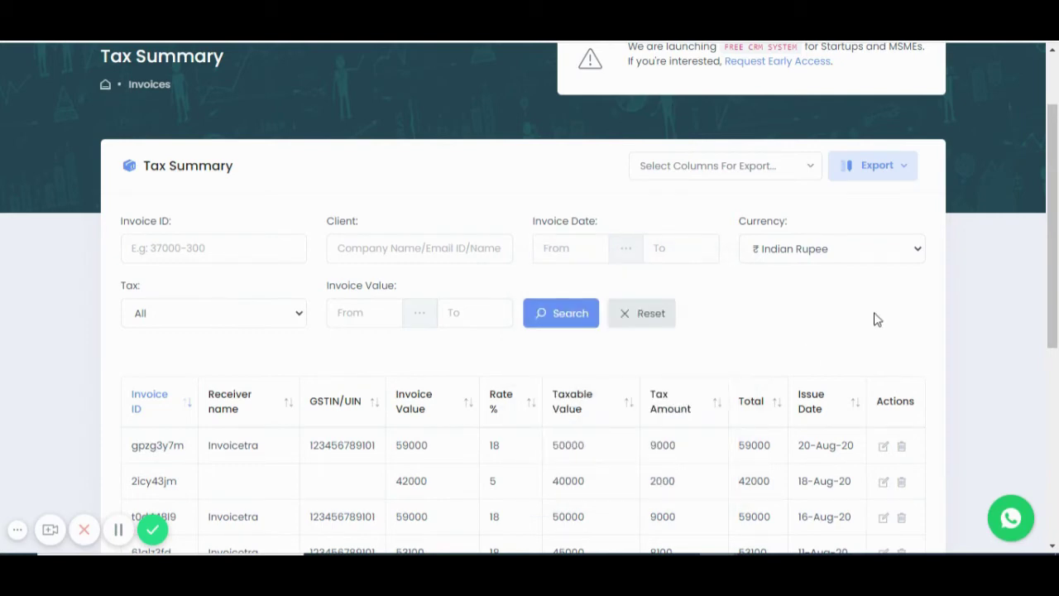
{"action": "scroll", "coordinate": [877, 319], "scroll_direction": "up", "scroll_amount": 2}
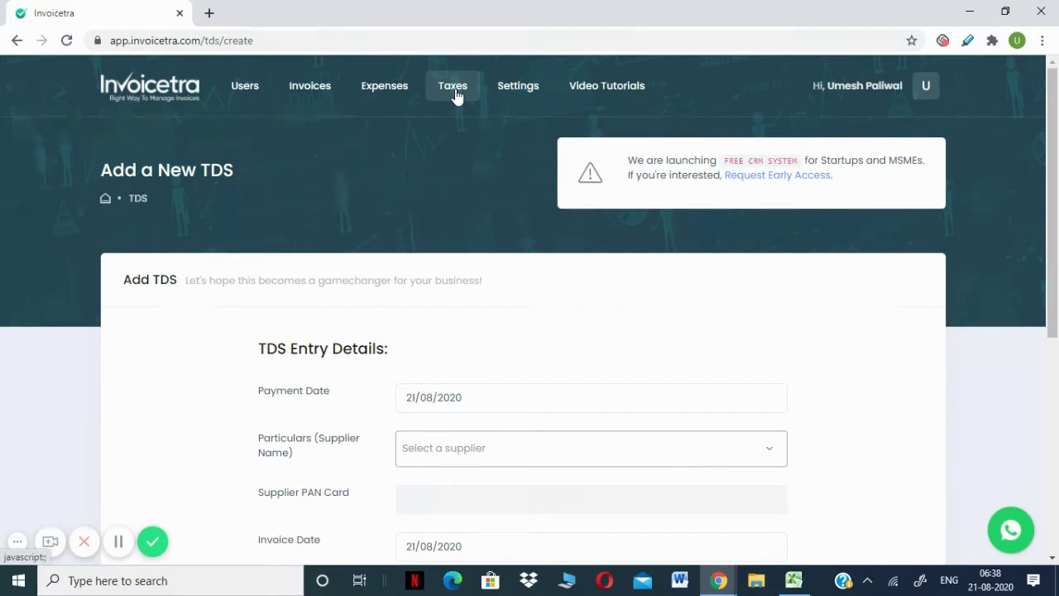
- Open the TDS management page from the tax section
{"action": "left_click", "coordinate": [455, 93]}
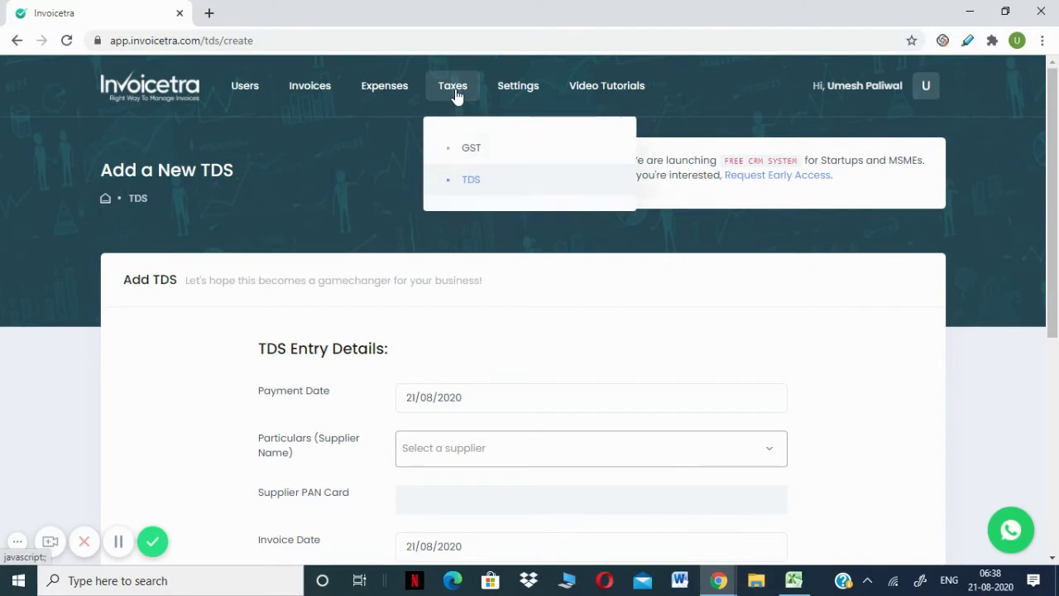
{"action": "left_click", "coordinate": [471, 182]}
{"action": "scroll", "coordinate": [1057, 267], "scroll_direction": "down", "scroll_amount": 1}
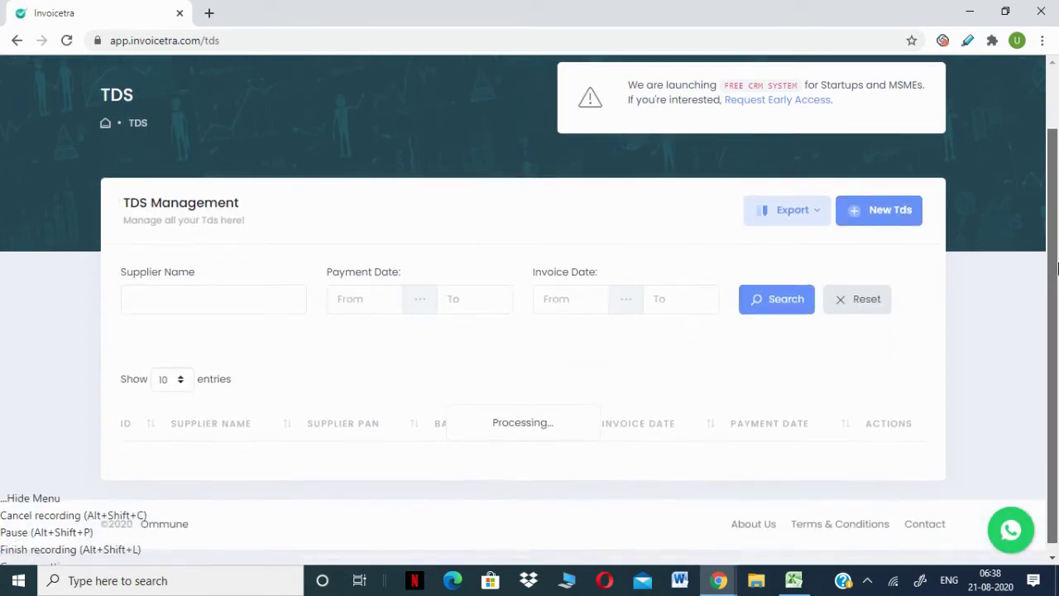
- Start a new TDS entry and choose the fourth supplier in the list as the particulars
{"action": "left_click", "coordinate": [901, 192]}
{"action": "scroll", "coordinate": [1056, 240], "scroll_direction": "down", "scroll_amount": 1}
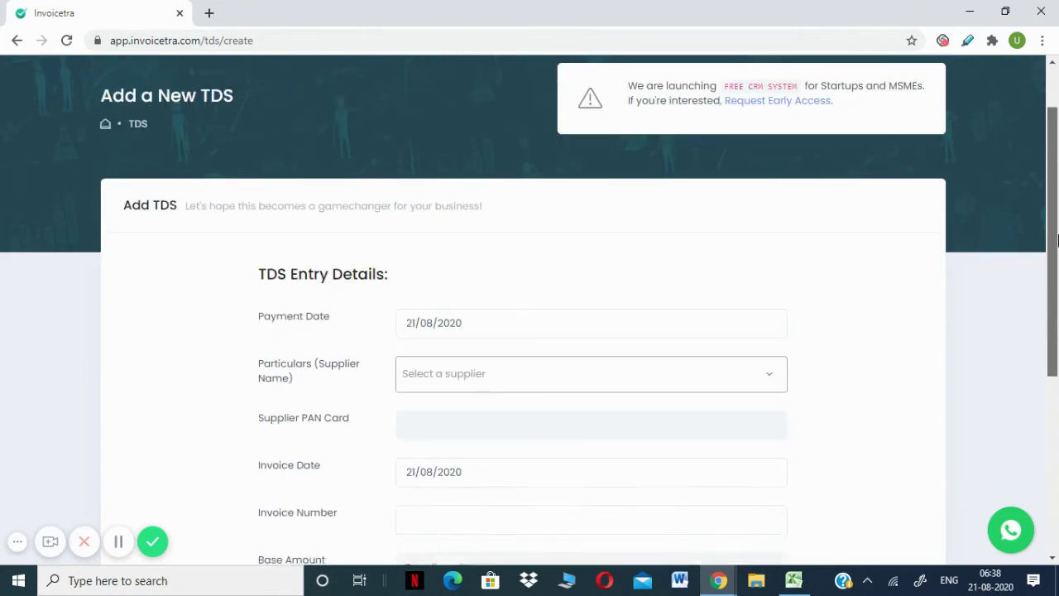
{"action": "scroll", "coordinate": [1057, 239], "scroll_direction": "down", "scroll_amount": 2}
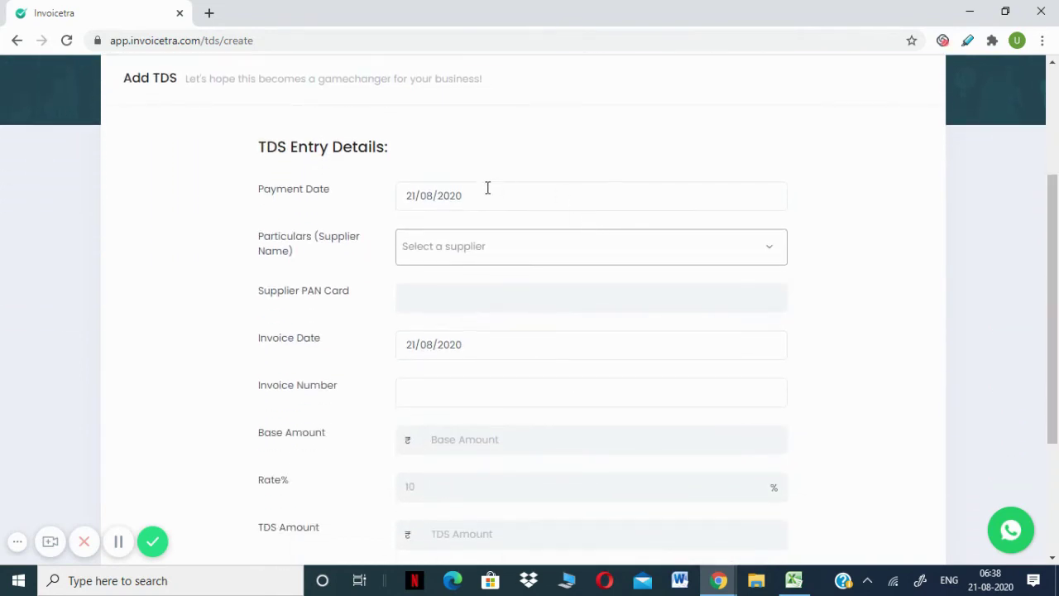
{"action": "left_click", "coordinate": [449, 263]}
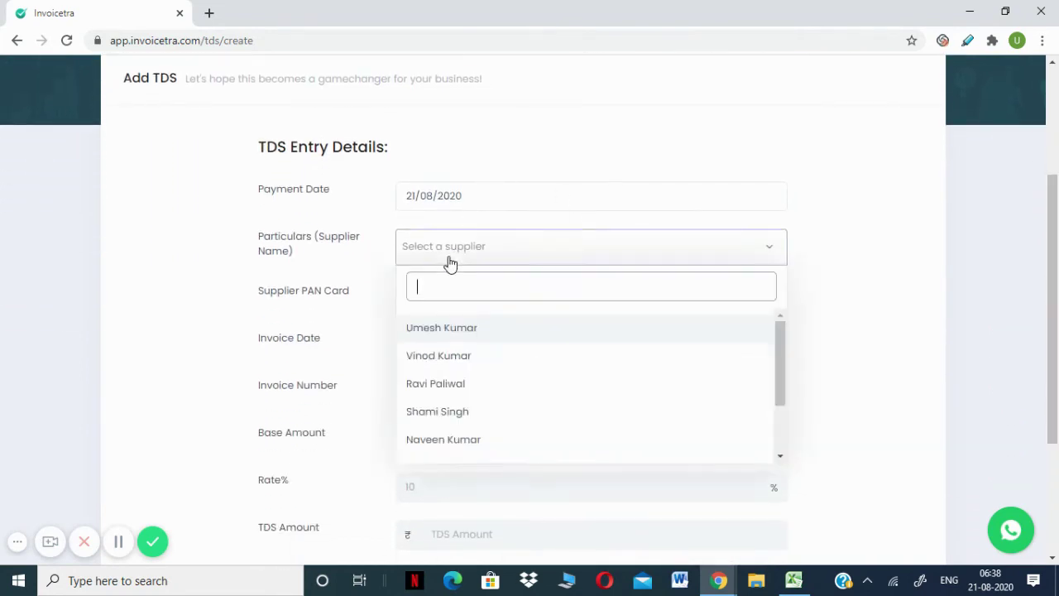
{"action": "left_click", "coordinate": [445, 417]}
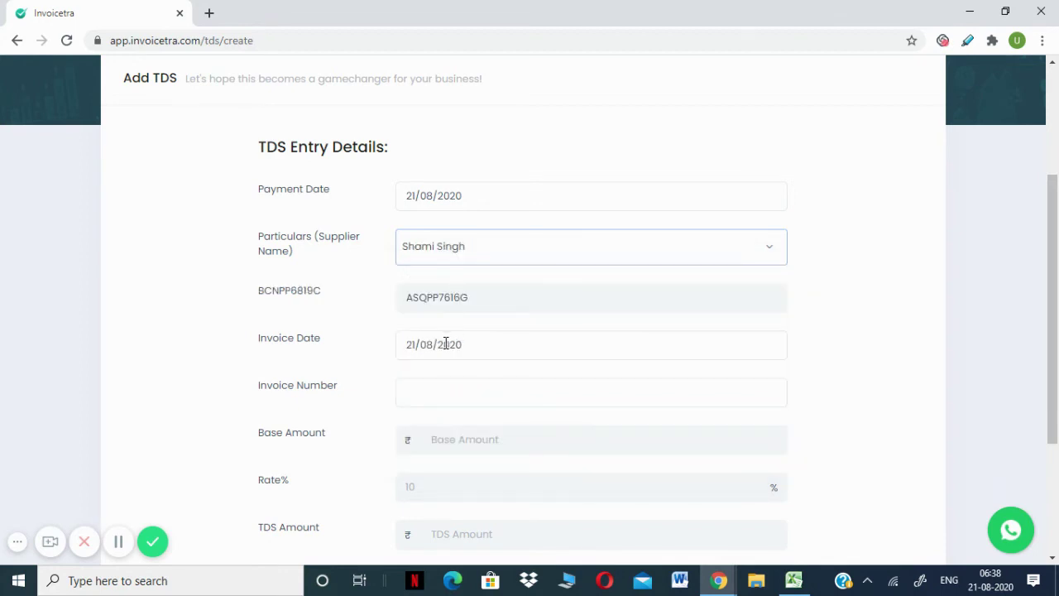
- Set the entry's invoice date to 19/08/2020 and its invoice number to IZUZ1234
{"action": "scroll", "coordinate": [445, 344], "scroll_direction": "down", "scroll_amount": 1}
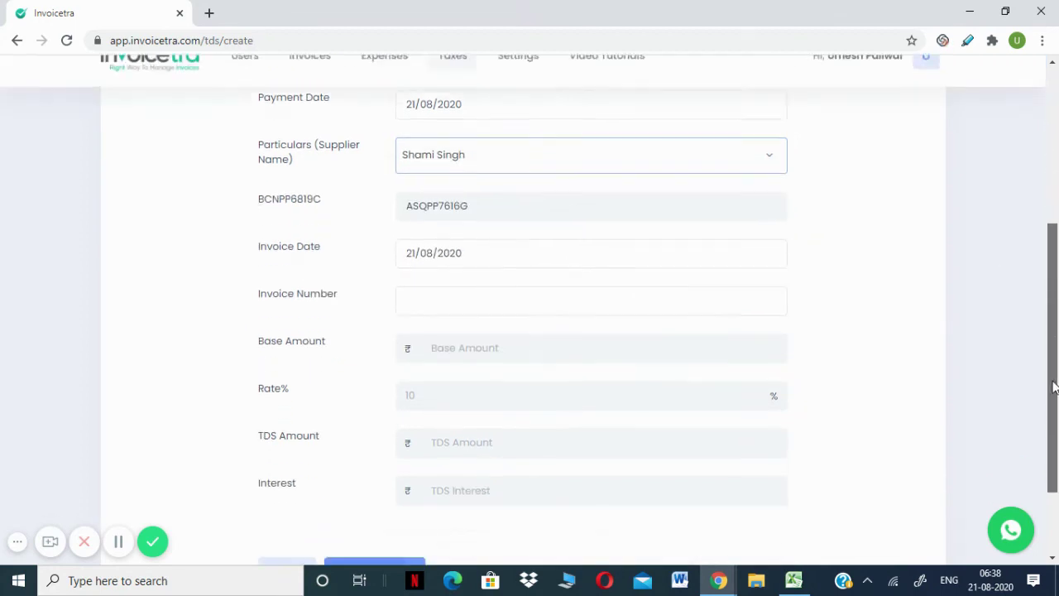
{"action": "left_click", "coordinate": [437, 253]}
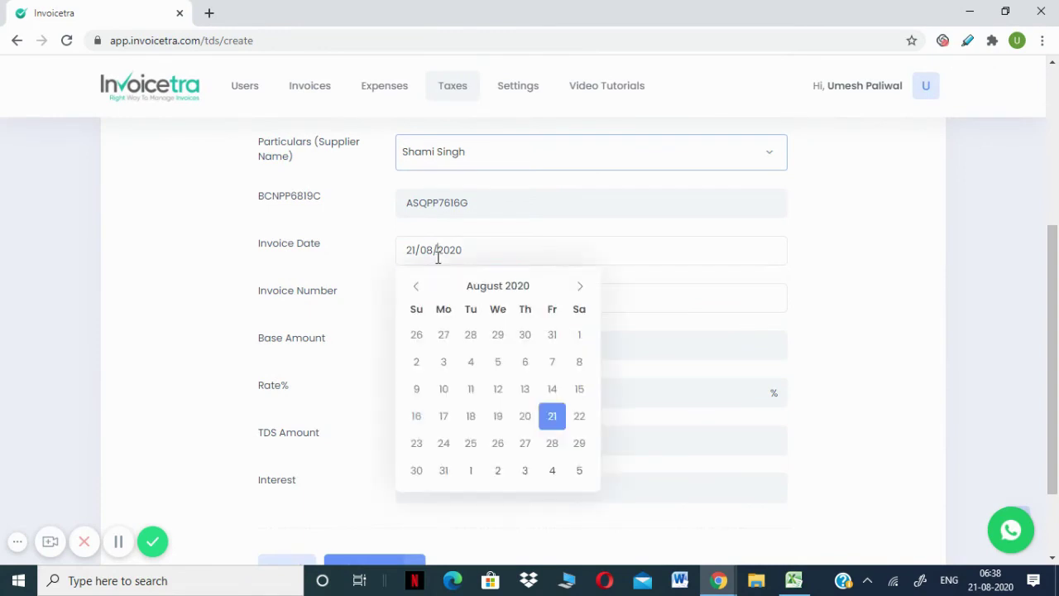
{"action": "left_click", "coordinate": [497, 416]}
{"action": "left_click", "coordinate": [423, 307]}
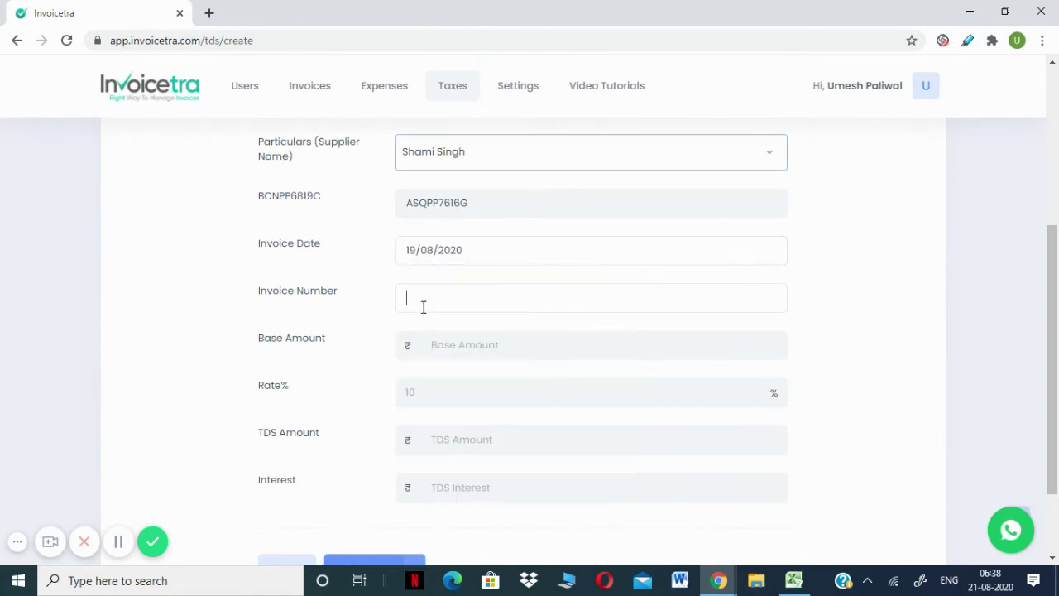
{"action": "type", "text": "IZUZ"}
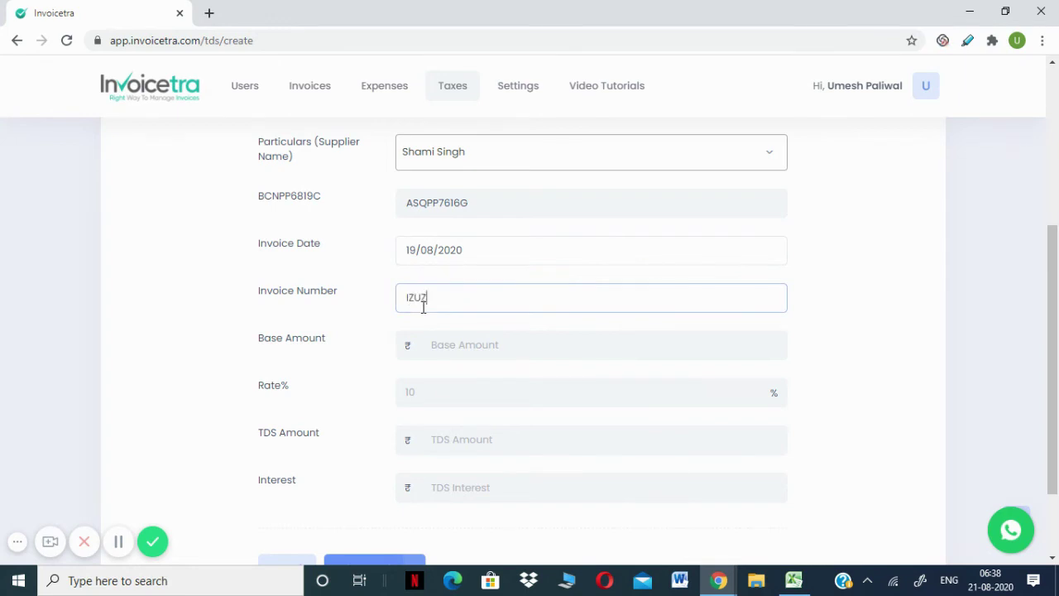
{"action": "type", "text": "1234"}
- Enter a base amount of 5000, a rate of 10% and interest of 0, and save the TDS entry
{"action": "left_click", "coordinate": [456, 346]}
{"action": "type", "text": "5000"}
{"action": "left_click", "coordinate": [423, 390]}
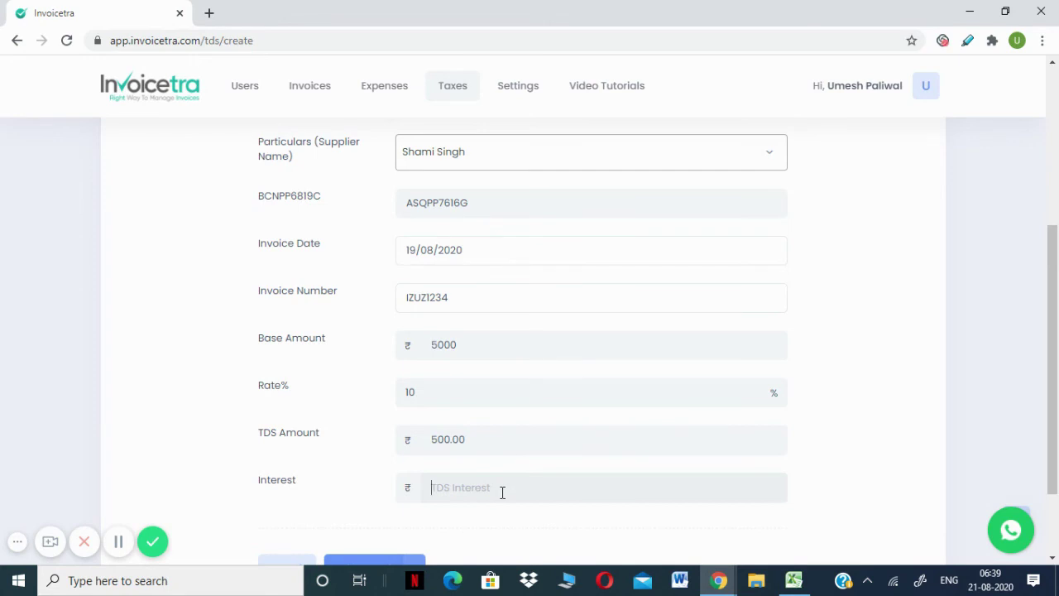
{"action": "type", "text": "0"}
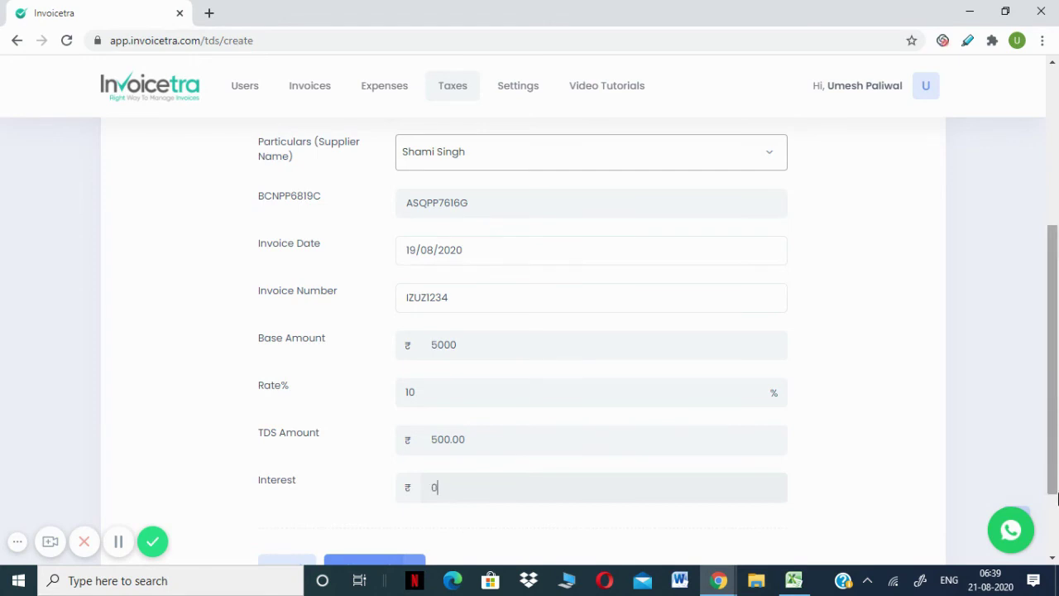
{"action": "scroll", "coordinate": [1057, 497], "scroll_direction": "down", "scroll_amount": 2}
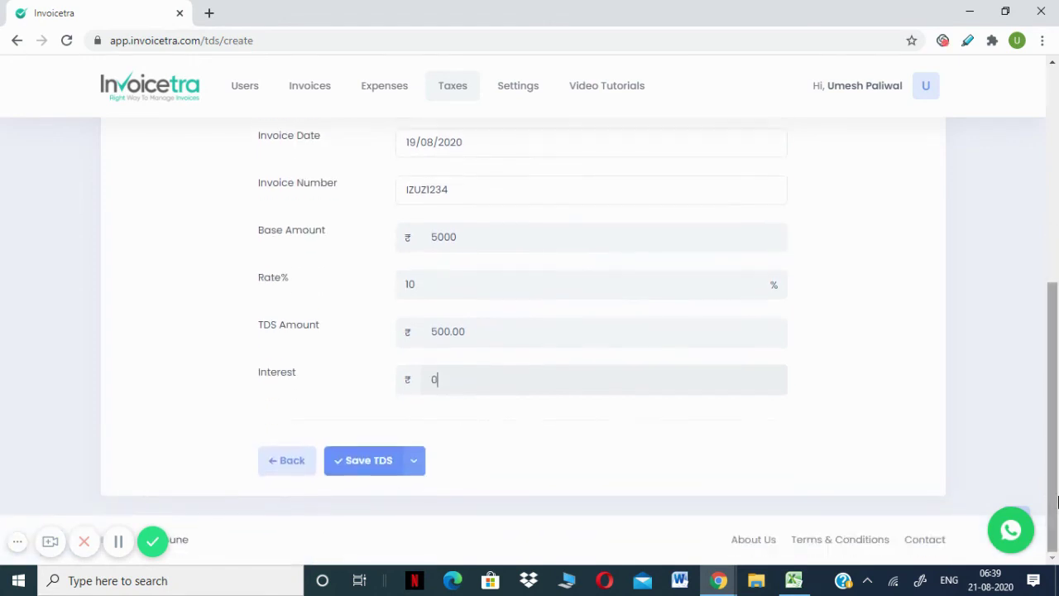
{"action": "left_click", "coordinate": [382, 466]}
{"action": "left_click", "coordinate": [532, 386]}
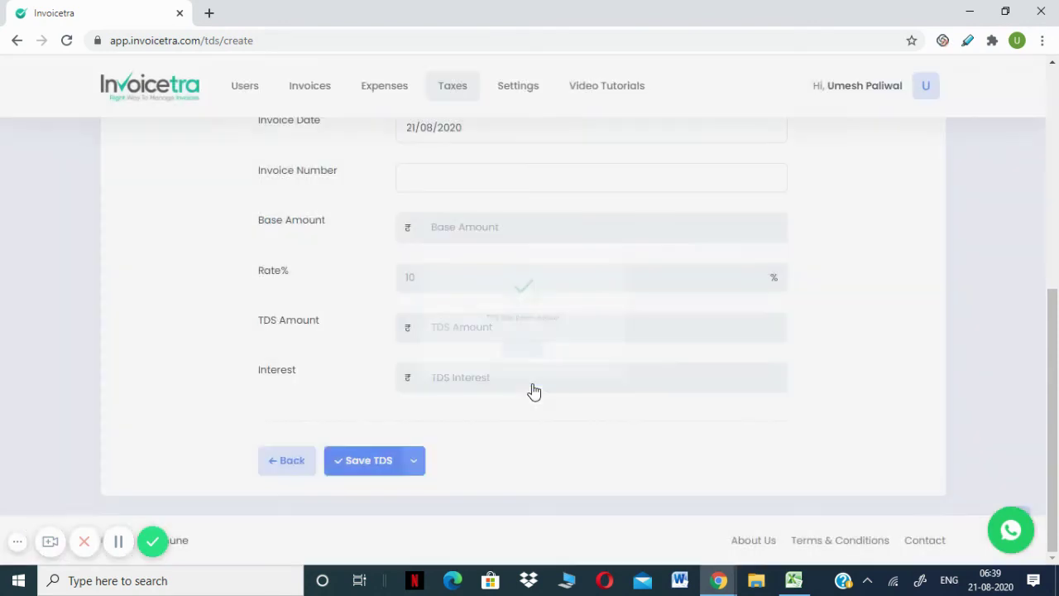
- Return from the entry form to the TDS management page
{"action": "left_click_drag", "start_coordinate": [1055, 334], "coordinate": [1055, 64]}
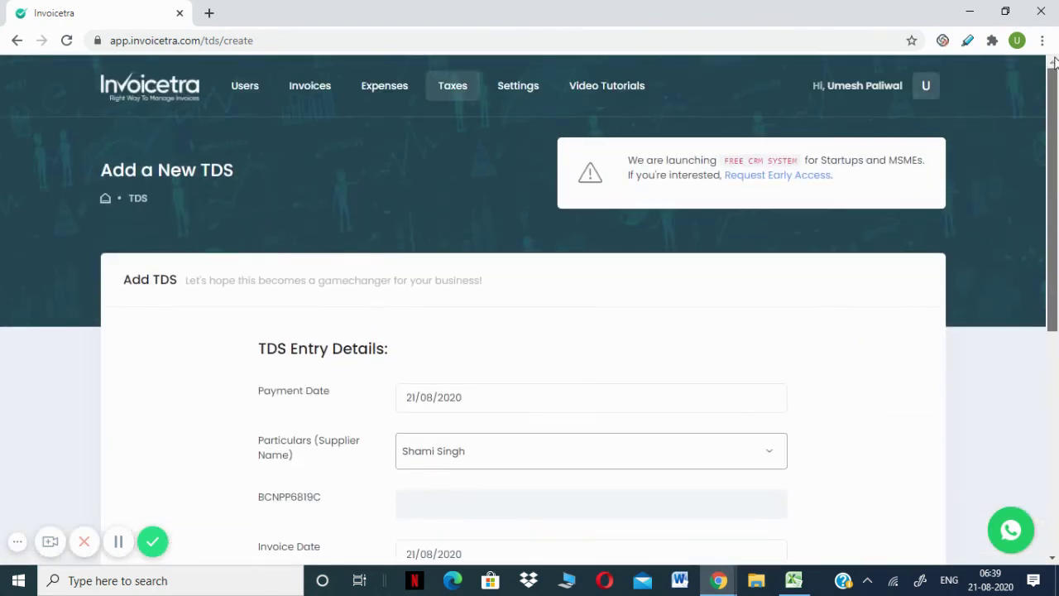
{"action": "left_click", "coordinate": [451, 98]}
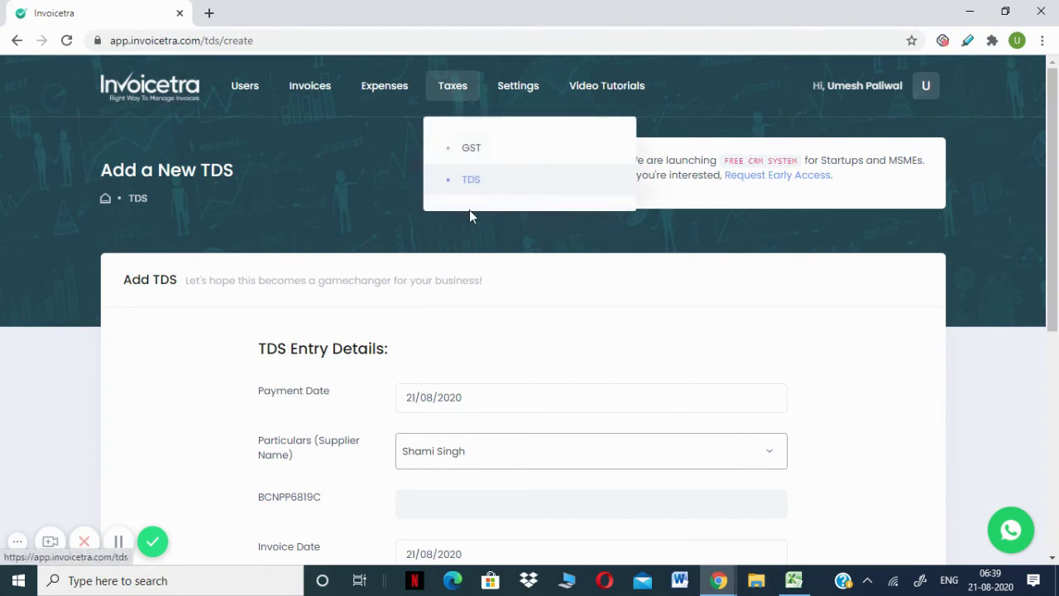
{"action": "left_click", "coordinate": [471, 187]}
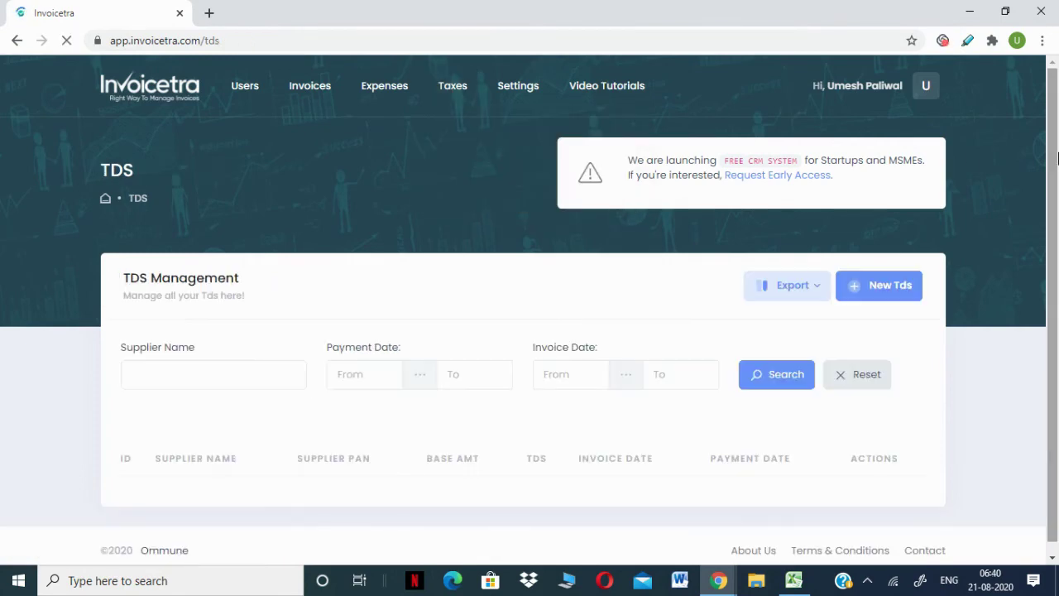
- Open the TDS entry with invoice date 19/08/2020 for editing and save it again
{"action": "left_click_drag", "start_coordinate": [1057, 187], "coordinate": [1057, 284]}
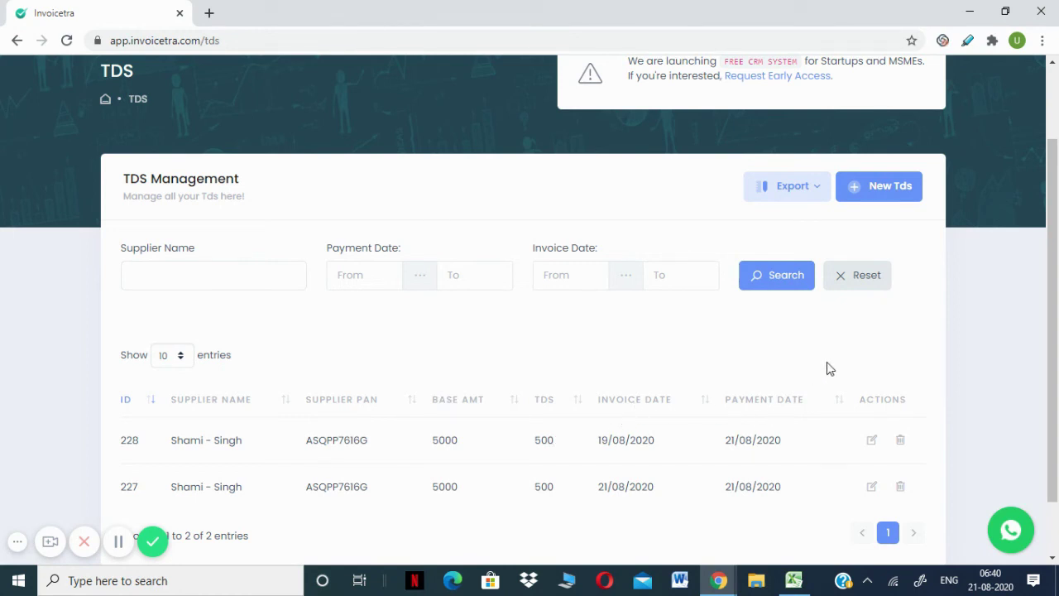
{"action": "left_click", "coordinate": [873, 441]}
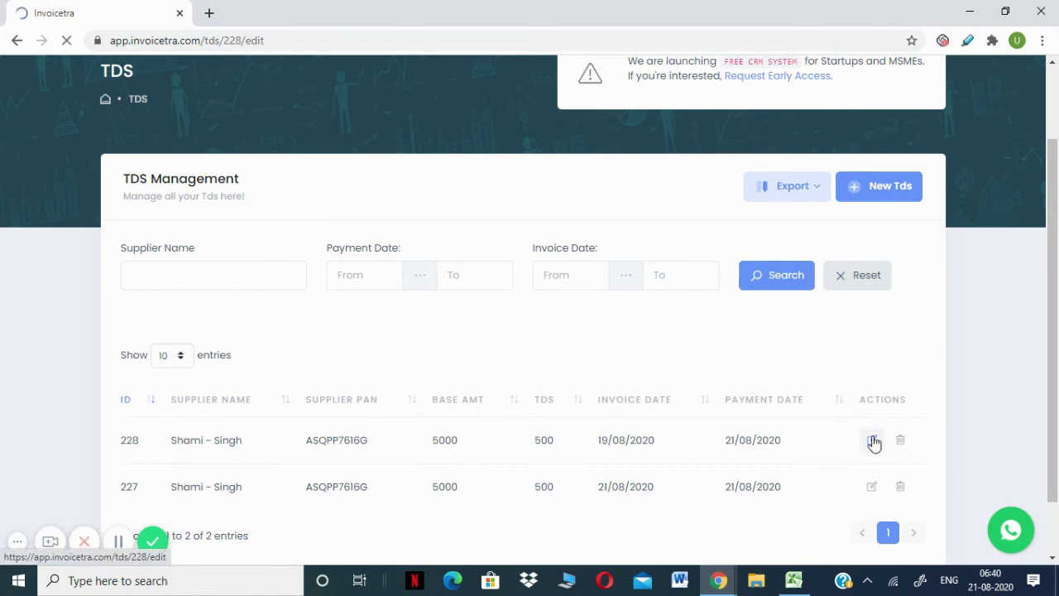
{"action": "left_click_drag", "start_coordinate": [1057, 246], "coordinate": [1057, 452]}
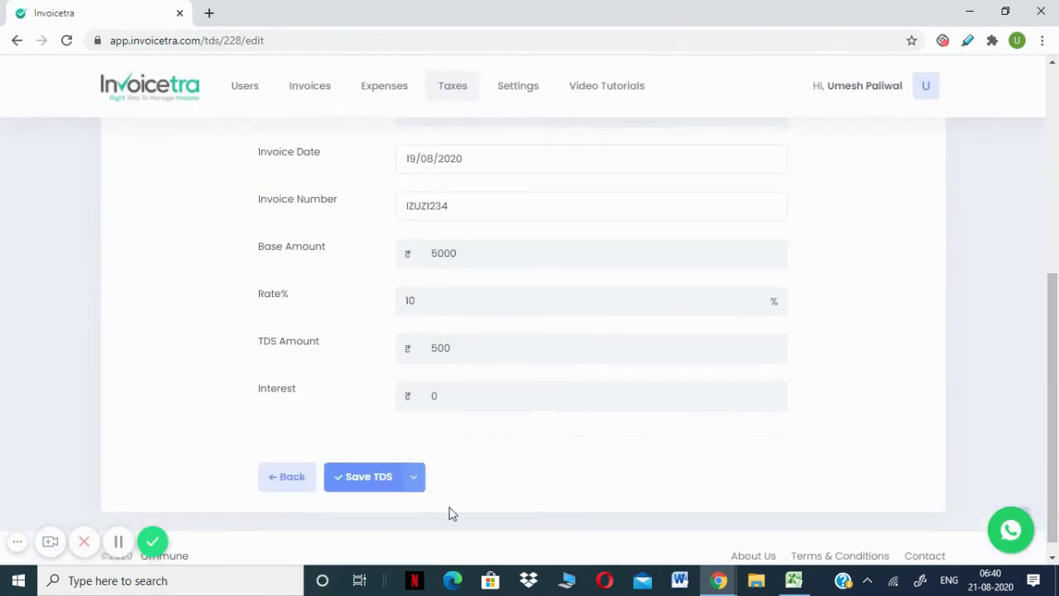
{"action": "left_click", "coordinate": [367, 486]}
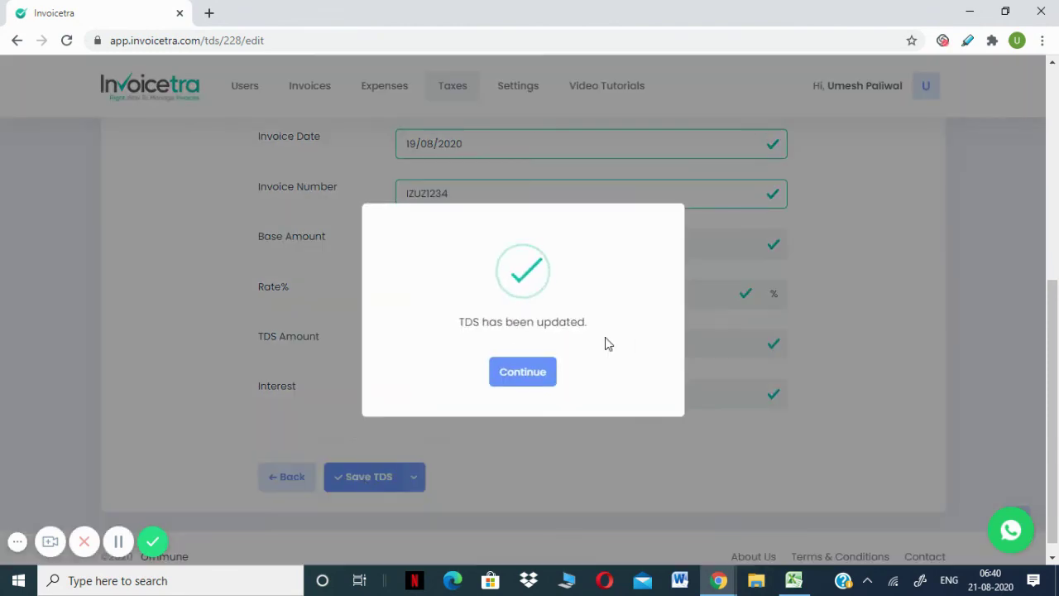
{"action": "left_click", "coordinate": [520, 373]}
- Go back to the TDS management page and review the list of saved entries
{"action": "left_click_drag", "start_coordinate": [1057, 350], "coordinate": [1041, 12]}
{"action": "mouse_move", "coordinate": [453, 85]}
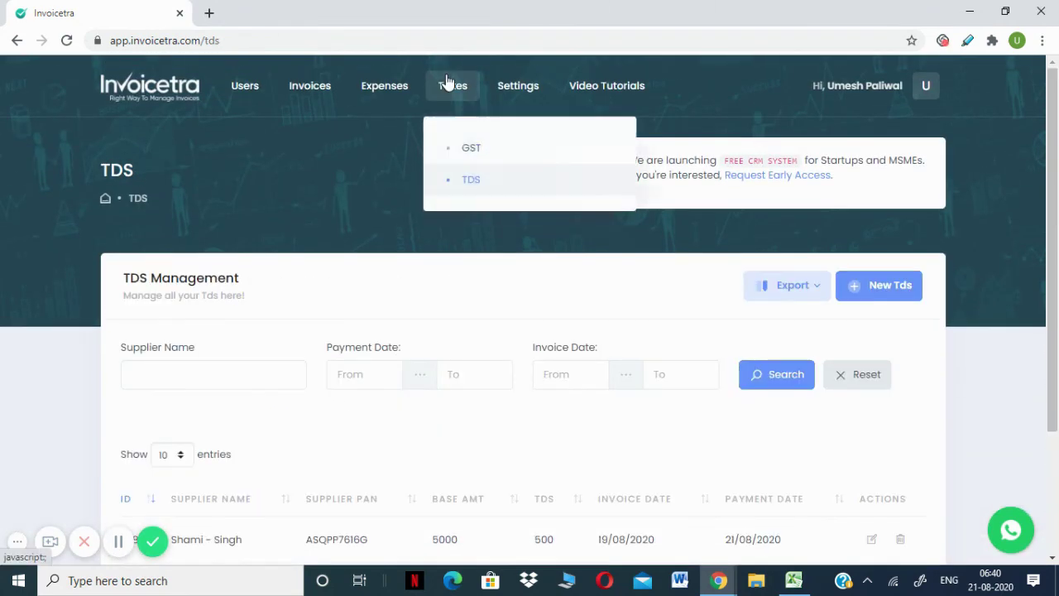
{"action": "left_click", "coordinate": [468, 176]}
{"action": "left_click_drag", "start_coordinate": [1055, 193], "coordinate": [982, 300]}
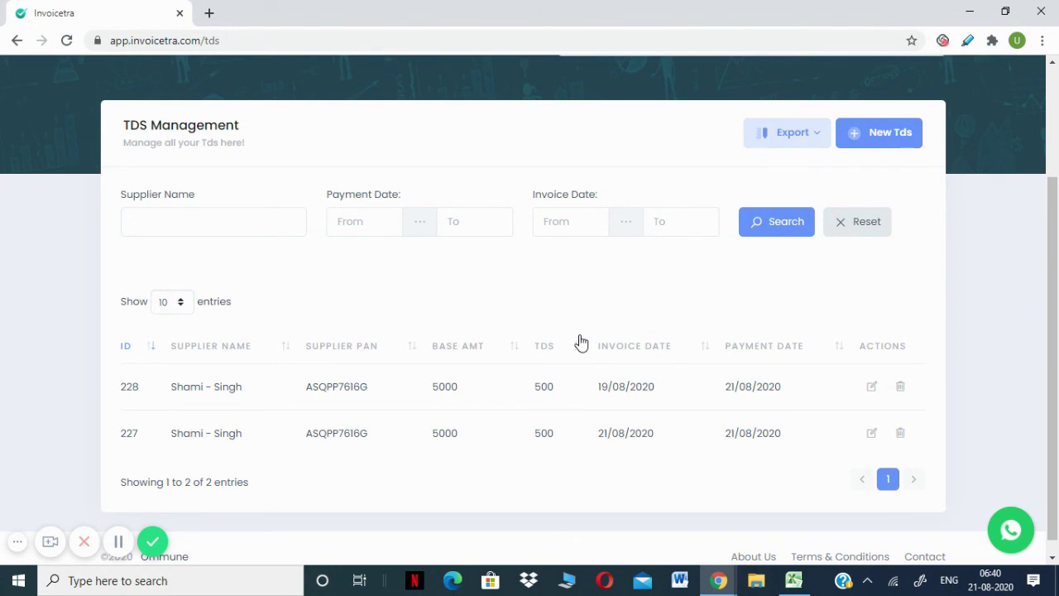
{"action": "scroll", "coordinate": [534, 334], "scroll_direction": "up", "scroll_amount": 2}
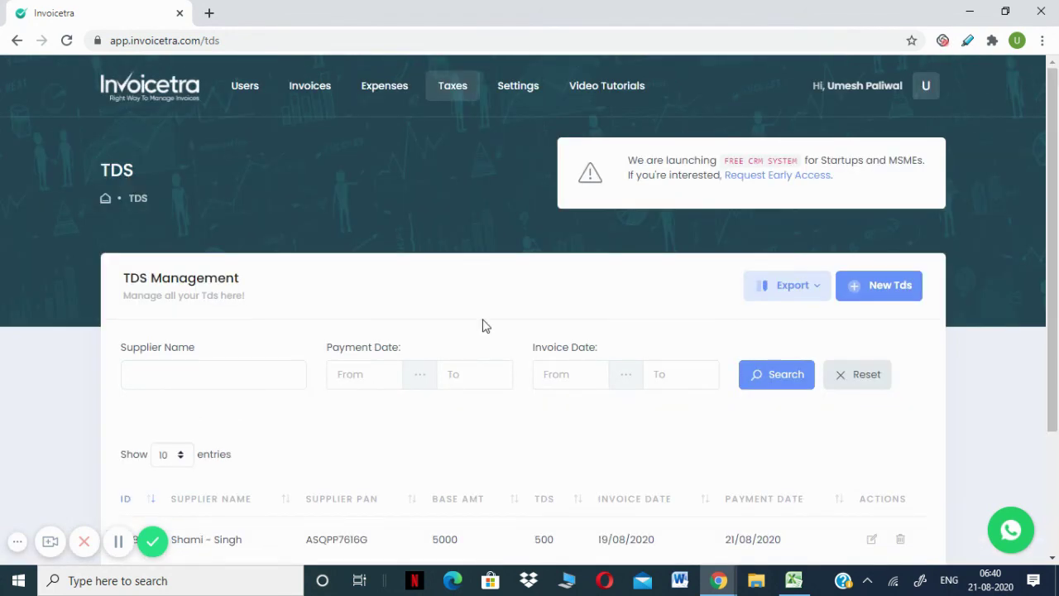